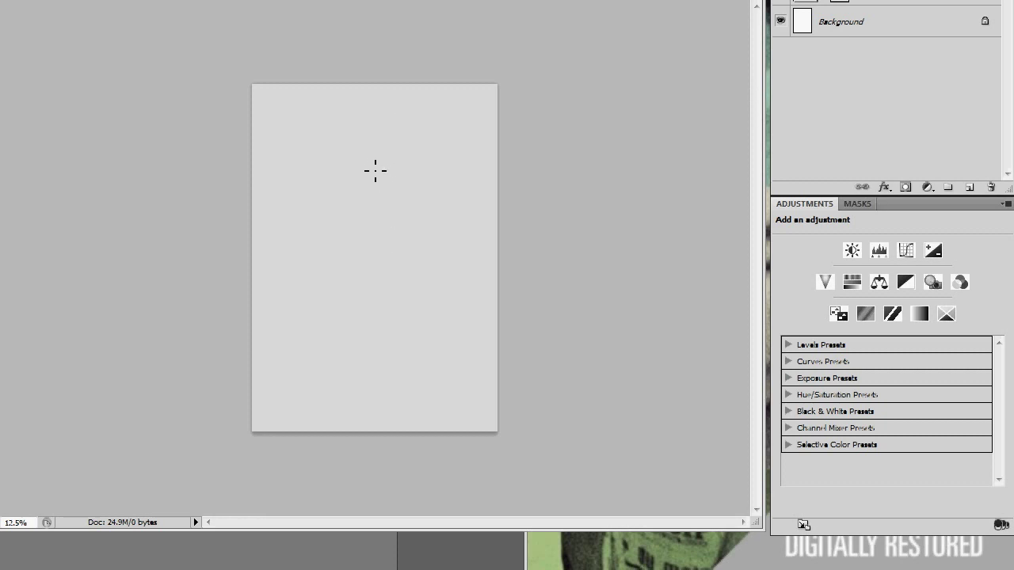
Undo a stray first stroke and draw the first long curved gesture line down the figure.
{"action": "left_click", "coordinate": [368, 136], "text": "shift"}
{"action": "key", "text": "ctrl+z"}
{"action": "left_click_drag", "start_coordinate": [368, 124], "coordinate": [391, 317]}
Add flowing curved strokes for the head, body curve and torso line.
{"action": "left_click_drag", "start_coordinate": [364, 157], "coordinate": [351, 187]}
{"action": "mouse_move", "coordinate": [368, 127]}
{"action": "left_mouse_down"}
{"action": "mouse_move", "coordinate": [412, 364]}
{"action": "mouse_move", "coordinate": [368, 125]}
{"action": "mouse_move", "coordinate": [398, 195]}
{"action": "left_mouse_up"}
{"action": "left_click_drag", "start_coordinate": [331, 377], "coordinate": [369, 177]}
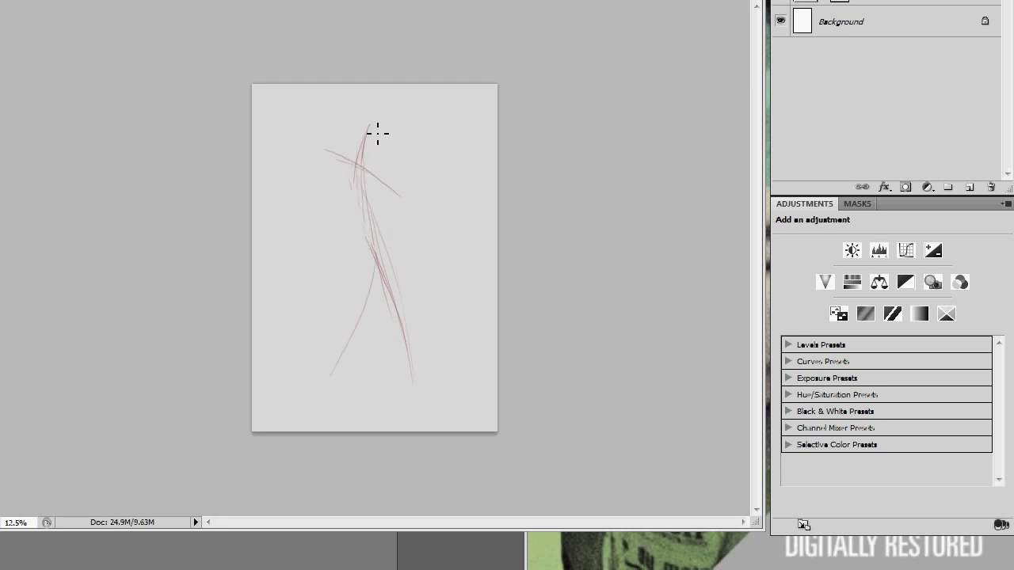
{"action": "left_click_drag", "start_coordinate": [366, 141], "coordinate": [355, 162]}
{"action": "left_click_drag", "start_coordinate": [377, 179], "coordinate": [379, 234]}
Zoom in slightly and sketch the torso sides and the long lines of both legs.
{"action": "key", "text": "ctrl+plus"}
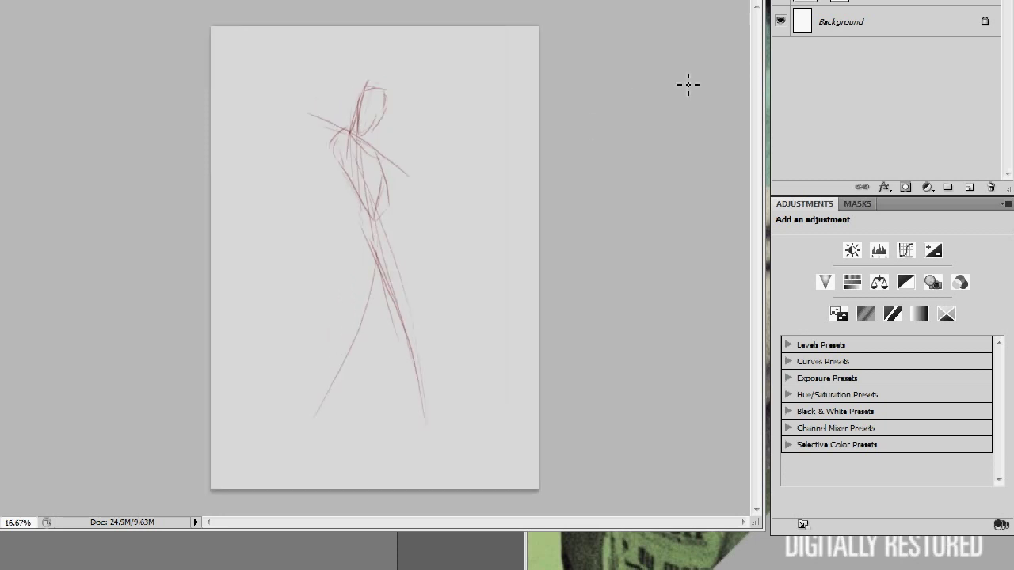
{"action": "left_click_drag", "start_coordinate": [342, 165], "coordinate": [383, 232]}
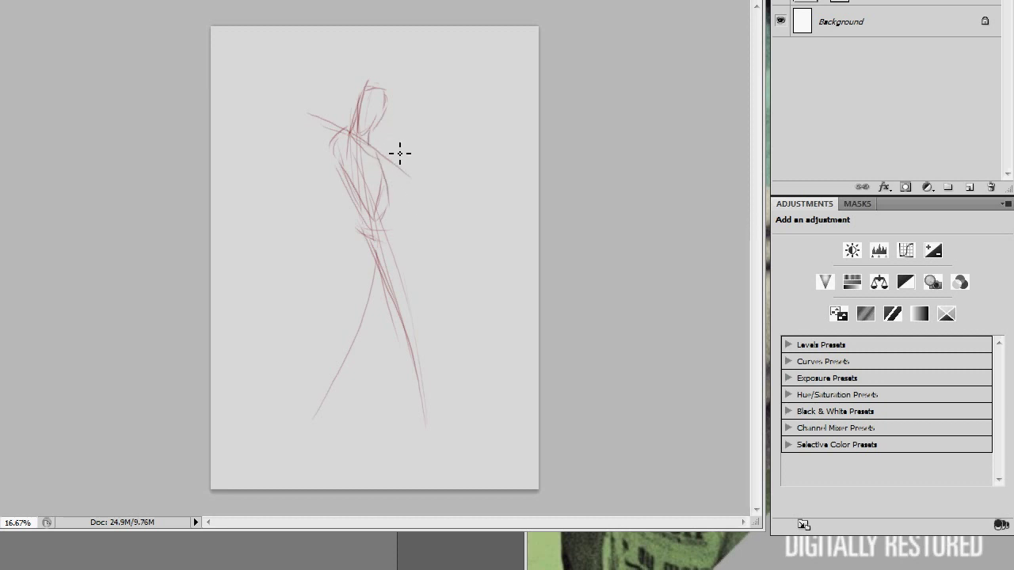
{"action": "left_click_drag", "start_coordinate": [341, 227], "coordinate": [343, 163]}
{"action": "mouse_move", "coordinate": [396, 222]}
{"action": "left_mouse_down"}
{"action": "mouse_move", "coordinate": [430, 335]}
{"action": "mouse_move", "coordinate": [425, 446]}
{"action": "left_mouse_up"}
{"action": "left_click_drag", "start_coordinate": [323, 407], "coordinate": [304, 431]}
{"action": "left_click_drag", "start_coordinate": [369, 263], "coordinate": [302, 416]}
Mark the hips, waistline, right chest edge and crotch, and sketch down the right leg.
{"action": "mouse_move", "coordinate": [358, 230]}
{"action": "left_mouse_down"}
{"action": "mouse_move", "coordinate": [386, 277]}
{"action": "mouse_move", "coordinate": [404, 230]}
{"action": "left_mouse_up"}
{"action": "left_click_drag", "start_coordinate": [398, 265], "coordinate": [408, 309]}
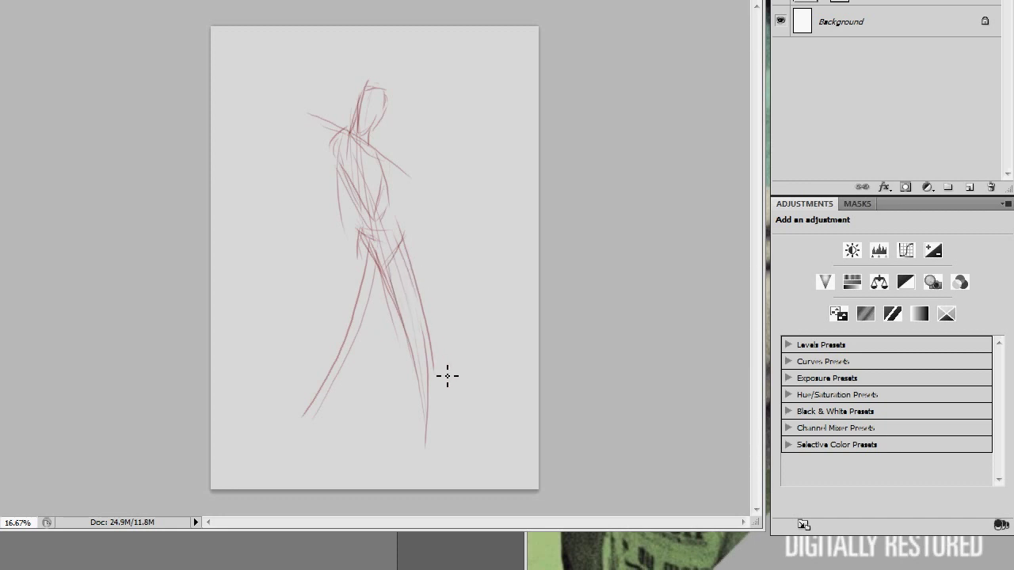
{"action": "mouse_move", "coordinate": [360, 185]}
{"action": "left_mouse_down"}
{"action": "mouse_move", "coordinate": [396, 183]}
{"action": "mouse_move", "coordinate": [352, 224]}
{"action": "left_mouse_up"}
{"action": "left_click_drag", "start_coordinate": [387, 159], "coordinate": [388, 196]}
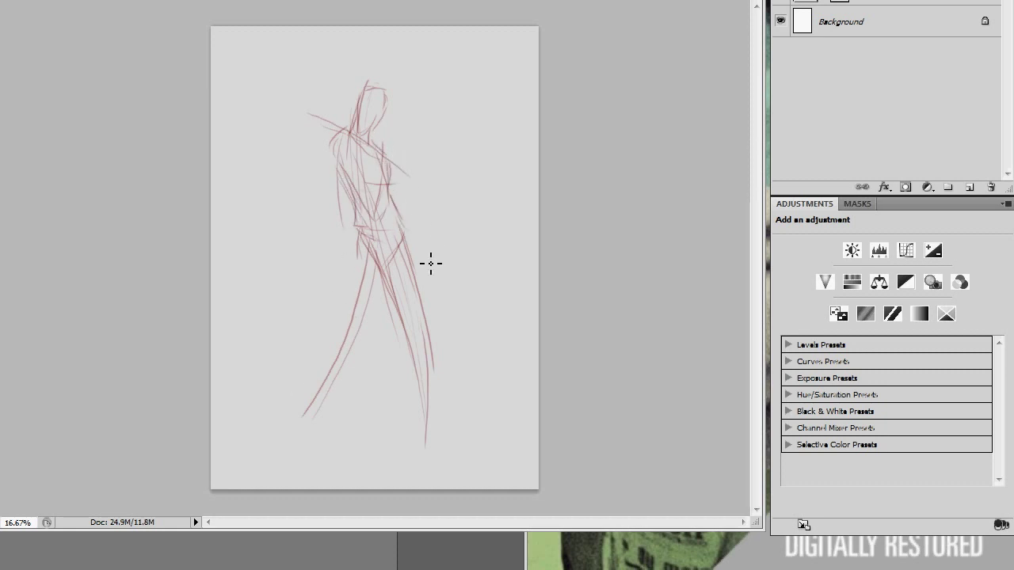
{"action": "mouse_move", "coordinate": [347, 224]}
{"action": "left_mouse_down"}
{"action": "mouse_move", "coordinate": [351, 247]}
{"action": "mouse_move", "coordinate": [412, 228]}
{"action": "mouse_move", "coordinate": [417, 268]}
{"action": "left_mouse_up"}
{"action": "left_click_drag", "start_coordinate": [395, 265], "coordinate": [384, 288]}
Draw the left thigh and lower leg, a ground line under the feet, and the back.
{"action": "left_click_drag", "start_coordinate": [353, 235], "coordinate": [345, 336]}
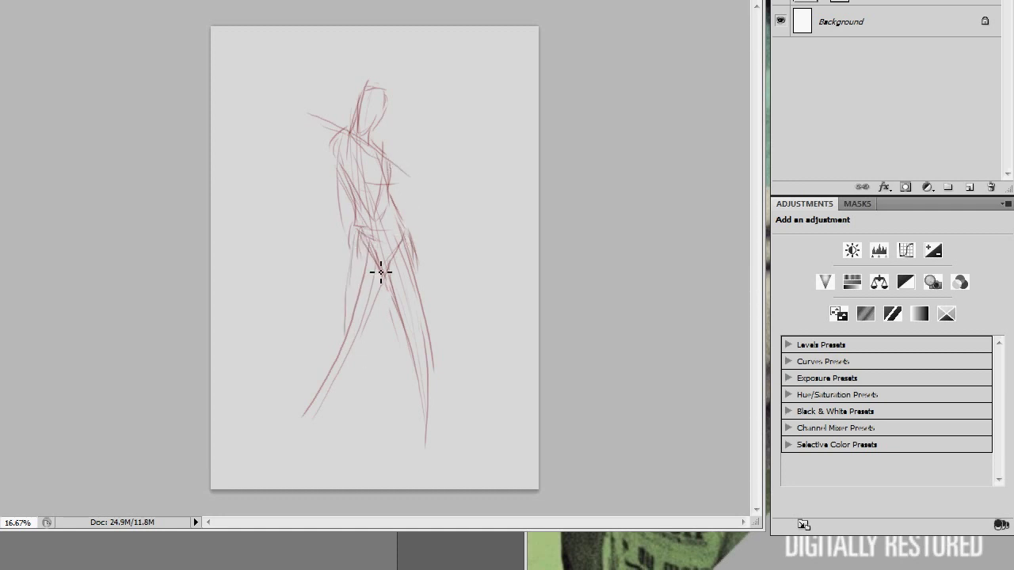
{"action": "left_click_drag", "start_coordinate": [385, 277], "coordinate": [358, 331]}
{"action": "left_click_drag", "start_coordinate": [306, 412], "coordinate": [340, 354]}
{"action": "left_click_drag", "start_coordinate": [285, 432], "coordinate": [405, 458]}
{"action": "left_click_drag", "start_coordinate": [410, 328], "coordinate": [419, 385]}
{"action": "left_click_drag", "start_coordinate": [422, 243], "coordinate": [421, 414]}
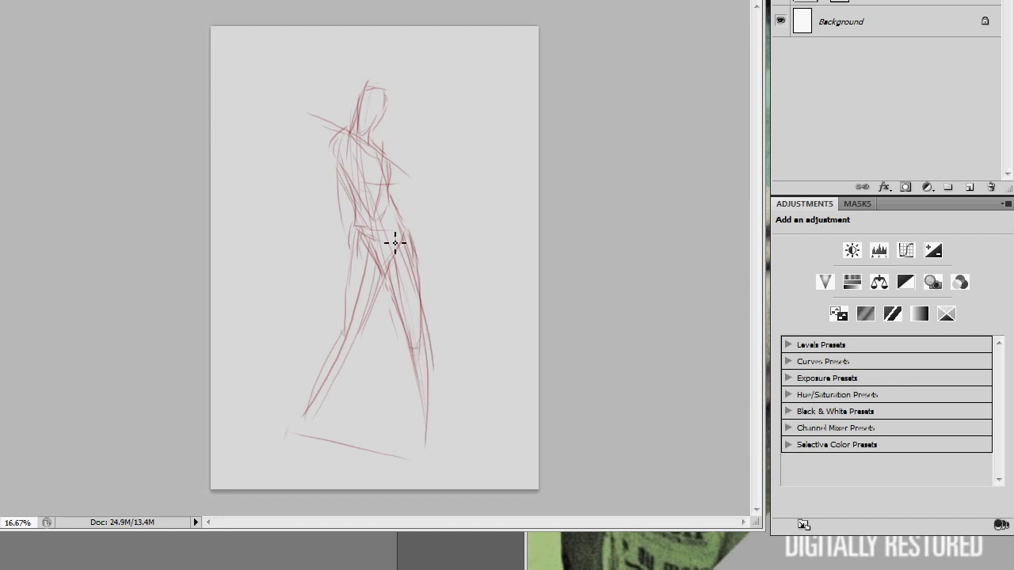
Draw the lower right leg contour, the left foot, and the left thigh and shin.
{"action": "left_click_drag", "start_coordinate": [418, 389], "coordinate": [436, 459]}
{"action": "mouse_move", "coordinate": [431, 325]}
{"action": "left_mouse_down"}
{"action": "mouse_move", "coordinate": [440, 432]}
{"action": "mouse_move", "coordinate": [420, 450]}
{"action": "mouse_move", "coordinate": [444, 462]}
{"action": "mouse_move", "coordinate": [423, 461]}
{"action": "left_mouse_up"}
{"action": "left_click_drag", "start_coordinate": [278, 440], "coordinate": [320, 414]}
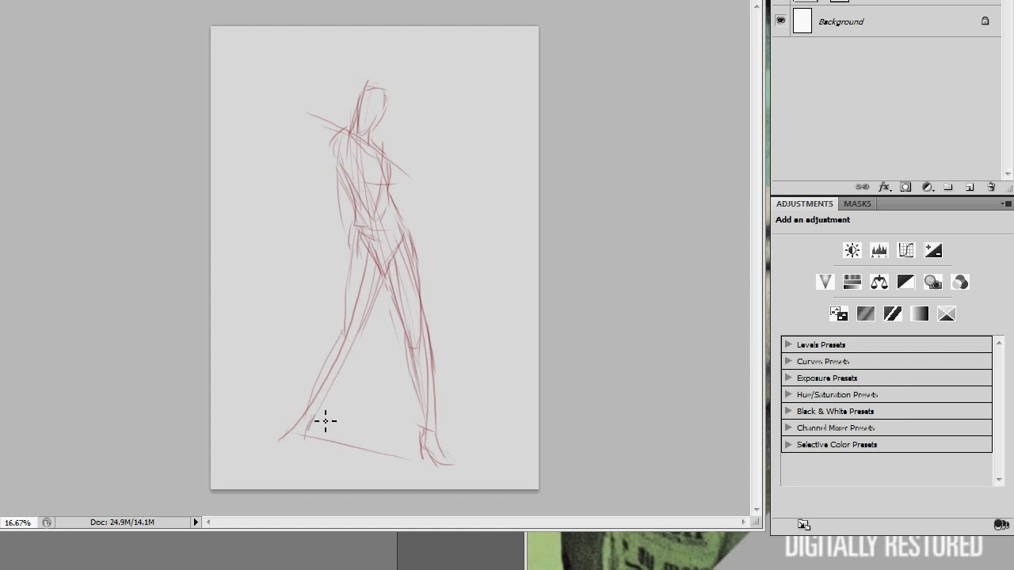
{"action": "left_click_drag", "start_coordinate": [277, 441], "coordinate": [306, 413]}
{"action": "mouse_move", "coordinate": [349, 249]}
{"action": "left_mouse_down"}
{"action": "mouse_move", "coordinate": [342, 322]}
{"action": "mouse_move", "coordinate": [307, 402]}
{"action": "left_mouse_up"}
{"action": "mouse_move", "coordinate": [322, 369]}
{"action": "left_mouse_down"}
{"action": "mouse_move", "coordinate": [291, 426]}
{"action": "mouse_move", "coordinate": [270, 442]}
{"action": "left_mouse_up"}
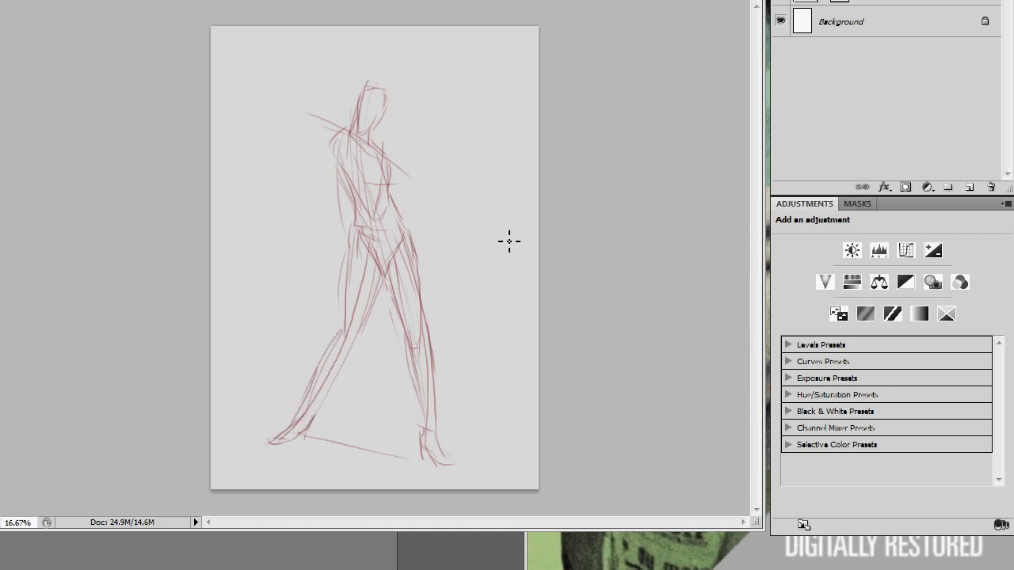
Sketch the back line and inner thigh, then refine the shoulder, front leg and hip lines.
{"action": "left_click_drag", "start_coordinate": [344, 152], "coordinate": [357, 273]}
{"action": "left_click_drag", "start_coordinate": [358, 225], "coordinate": [364, 298]}
{"action": "key", "text": "e"}
{"action": "key", "text": "b"}
{"action": "left_click_drag", "start_coordinate": [356, 139], "coordinate": [353, 173]}
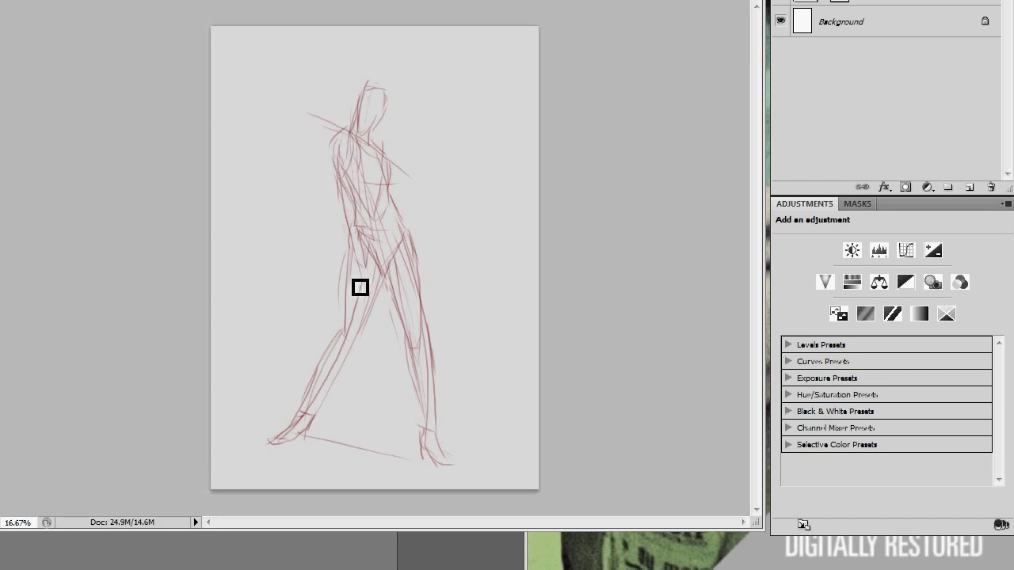
{"action": "left_click_drag", "start_coordinate": [348, 253], "coordinate": [341, 321]}
{"action": "left_click_drag", "start_coordinate": [363, 266], "coordinate": [363, 299]}
{"action": "left_click_drag", "start_coordinate": [355, 219], "coordinate": [366, 269]}
Lasso the torso section, rotate it slightly counterclockwise, and deselect.
{"action": "key", "text": "l"}
{"action": "left_click", "coordinate": [355, 138]}
{"action": "left_click", "coordinate": [374, 307]}
{"action": "left_click", "coordinate": [349, 290]}
{"action": "left_click", "coordinate": [342, 228]}
{"action": "left_click", "coordinate": [321, 143]}
{"action": "left_click", "coordinate": [338, 121]}
{"action": "left_click", "coordinate": [354, 138]}
{"action": "key", "text": "v"}
{"action": "left_click_drag", "start_coordinate": [384, 315], "coordinate": [391, 300]}
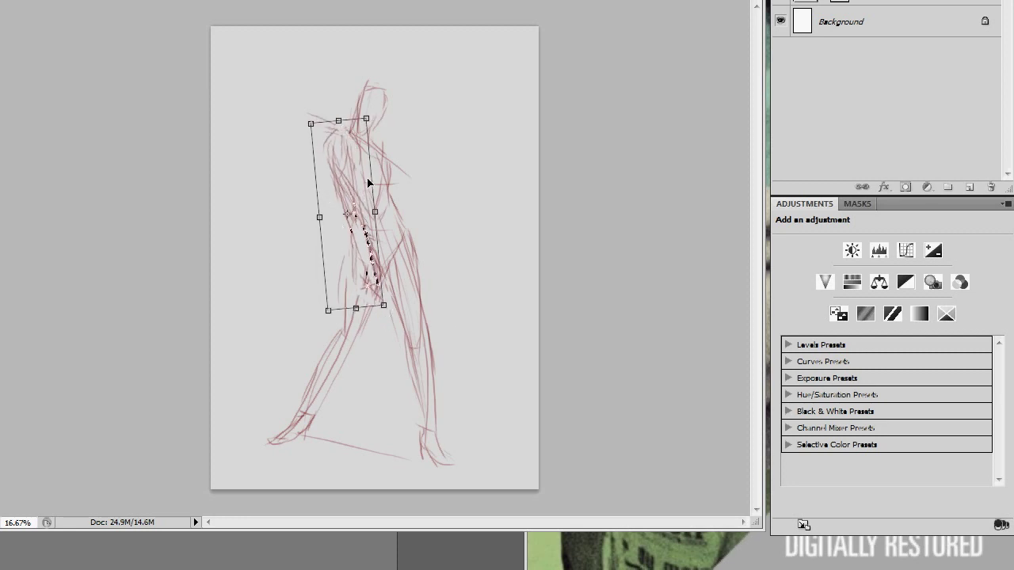
{"action": "key", "text": "Return"}
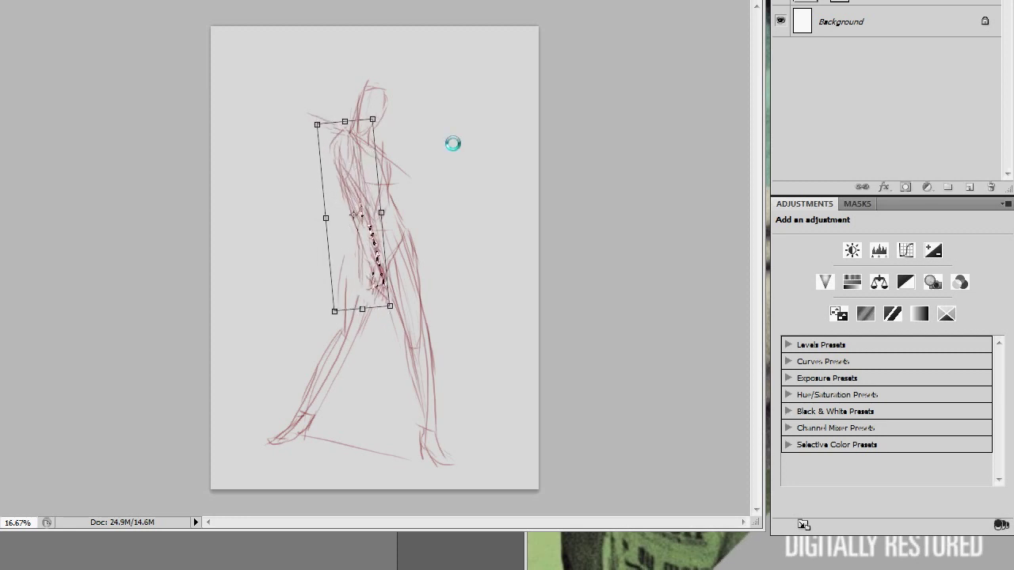
{"action": "key", "text": "ctrl+d"}
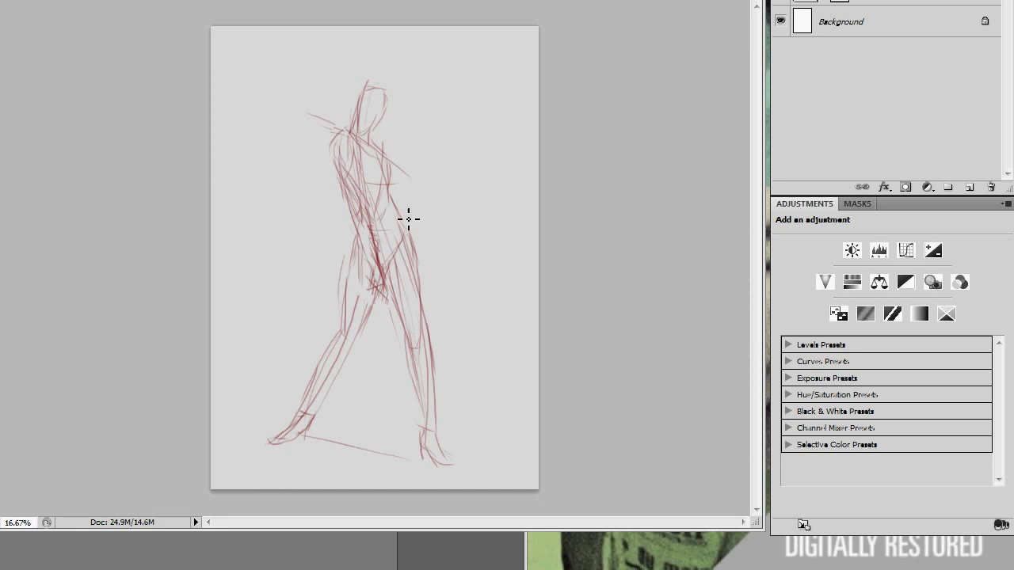
Lasso the front leg, rotate it slightly counterclockwise, nudge it right, and redraw the waist.
{"action": "key", "text": "p"}
{"action": "left_click", "coordinate": [351, 229]}
{"action": "left_click", "coordinate": [317, 457]}
{"action": "left_click", "coordinate": [245, 460]}
{"action": "left_click", "coordinate": [311, 289]}
{"action": "left_click", "coordinate": [351, 230]}
{"action": "key", "text": "ctrl+t"}
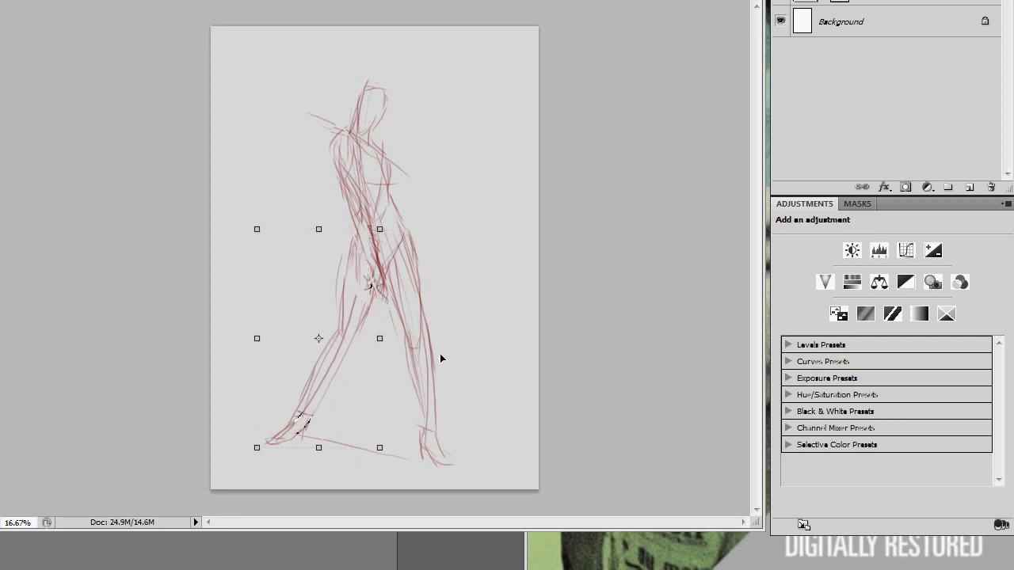
{"action": "left_click_drag", "start_coordinate": [385, 226], "coordinate": [389, 221]}
{"action": "left_click_drag", "start_coordinate": [357, 322], "coordinate": [361, 322]}
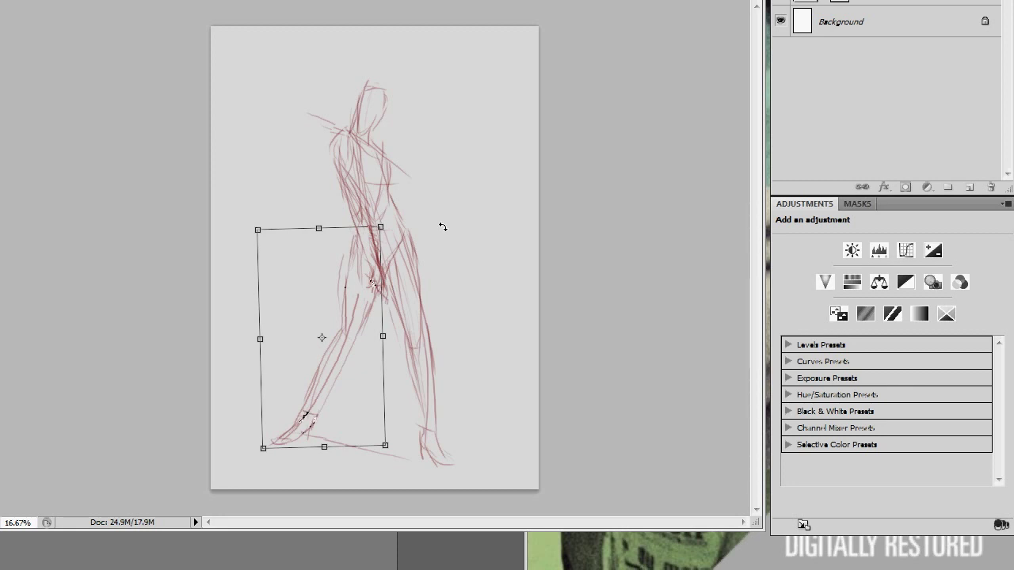
{"action": "key", "text": "Return"}
{"action": "left_click_drag", "start_coordinate": [370, 231], "coordinate": [395, 227]}
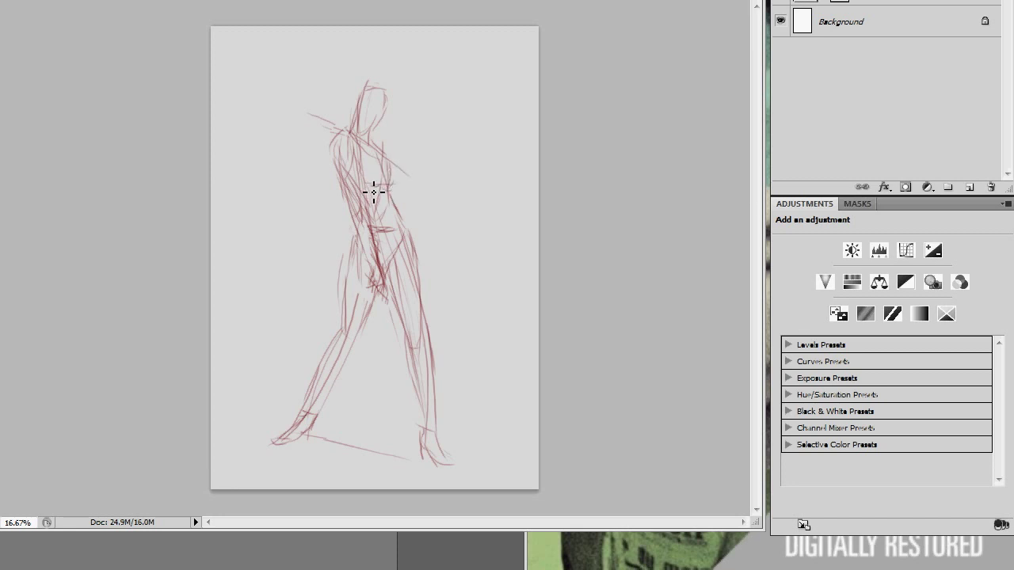
Add a chest line, strengthen the right hip and left waist, and extend the ground line right.
{"action": "left_click_drag", "start_coordinate": [367, 186], "coordinate": [393, 186]}
{"action": "left_click_drag", "start_coordinate": [415, 243], "coordinate": [434, 338]}
{"action": "left_click_drag", "start_coordinate": [350, 204], "coordinate": [385, 305]}
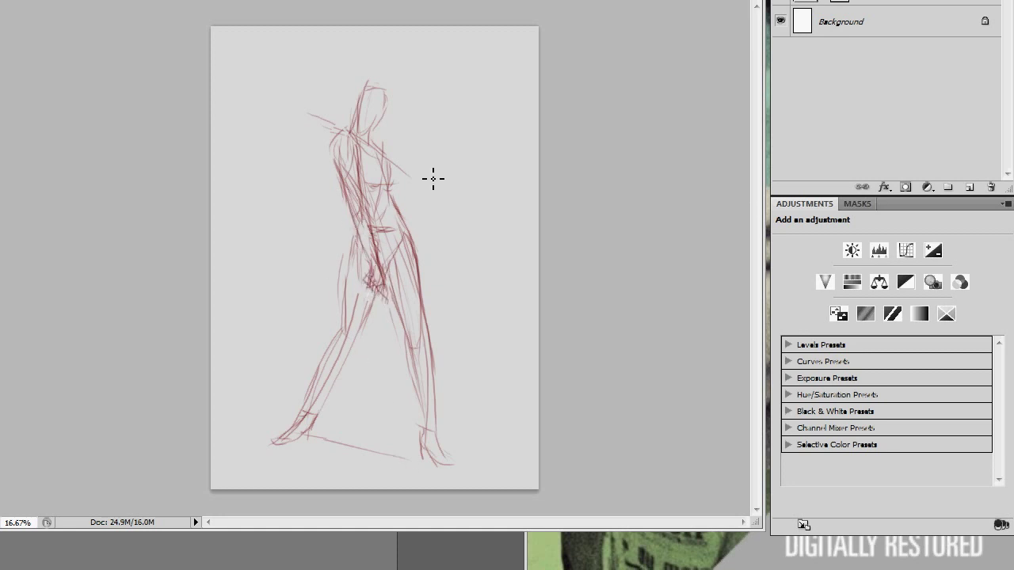
{"action": "left_click_drag", "start_coordinate": [379, 456], "coordinate": [409, 458]}
Reinforce the face's right side, left shoulder and upper arm, waist line and left leg.
{"action": "left_click_drag", "start_coordinate": [382, 99], "coordinate": [358, 141]}
{"action": "mouse_move", "coordinate": [332, 145]}
{"action": "left_mouse_down"}
{"action": "mouse_move", "coordinate": [355, 136]}
{"action": "mouse_move", "coordinate": [349, 206]}
{"action": "left_mouse_up"}
{"action": "left_click_drag", "start_coordinate": [317, 136], "coordinate": [337, 177]}
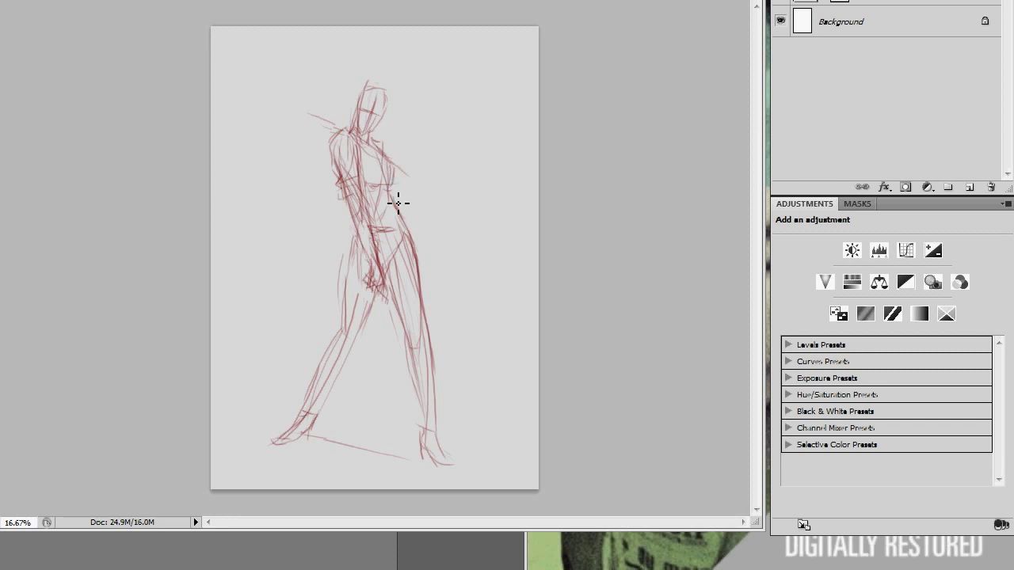
{"action": "left_click_drag", "start_coordinate": [378, 229], "coordinate": [403, 227]}
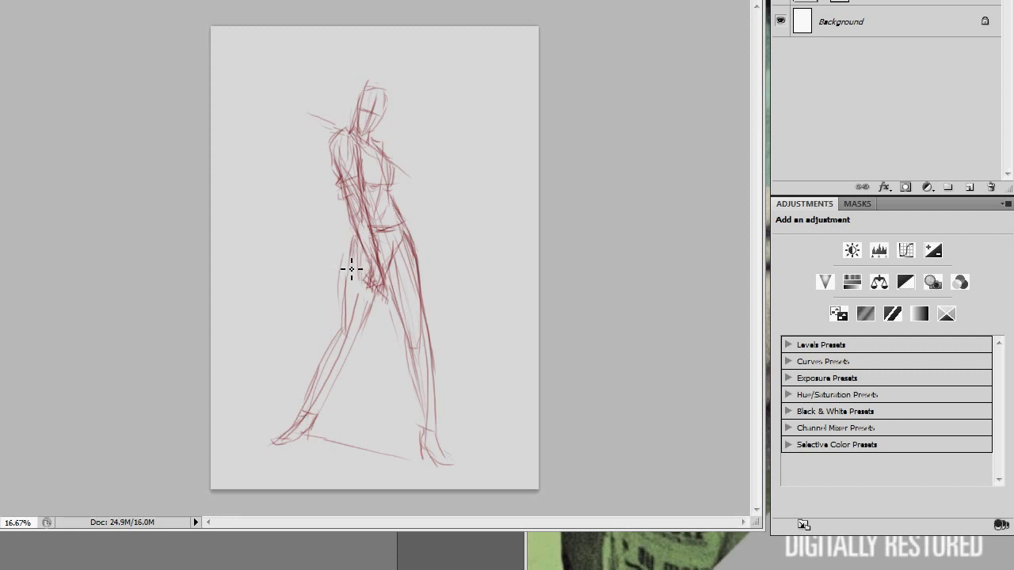
{"action": "left_click_drag", "start_coordinate": [350, 245], "coordinate": [342, 315]}
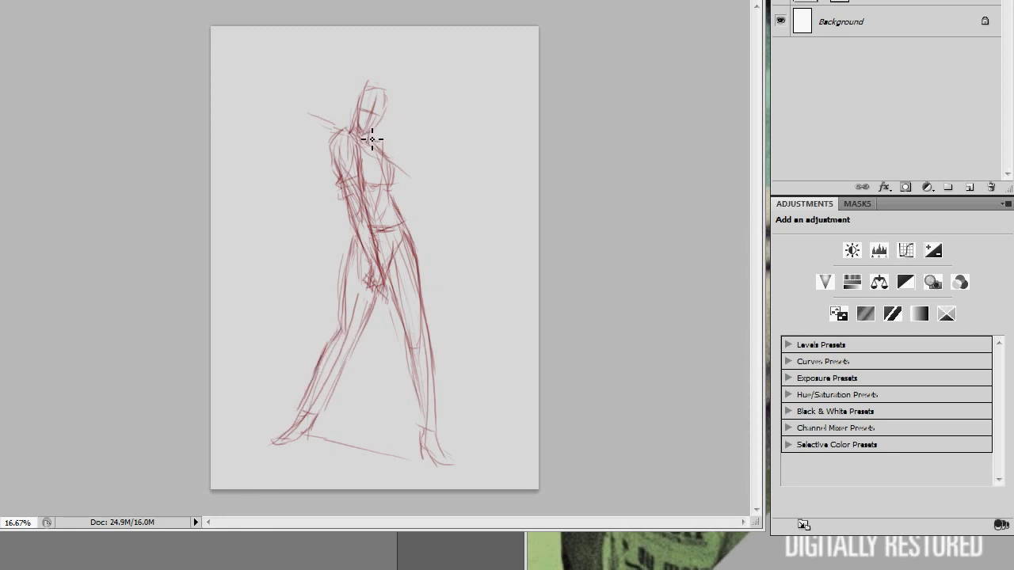
Zoom to 33.33% and sketch the head contours and hair strokes.
{"action": "key", "text": "ctrl+plus"}
{"action": "key", "text": "ctrl+plus"}
{"action": "scroll", "coordinate": [493, 156], "scroll_direction": "up", "scroll_amount": 2}
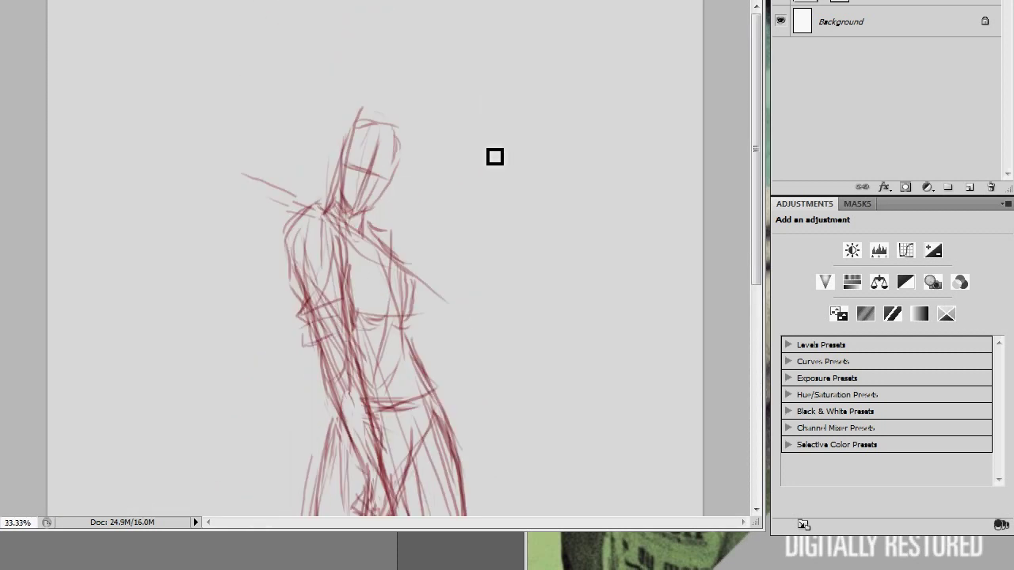
{"action": "mouse_move", "coordinate": [384, 152]}
{"action": "left_mouse_down"}
{"action": "mouse_move", "coordinate": [364, 177]}
{"action": "mouse_move", "coordinate": [389, 186]}
{"action": "left_mouse_up"}
{"action": "mouse_move", "coordinate": [366, 144]}
{"action": "left_mouse_down"}
{"action": "mouse_move", "coordinate": [381, 135]}
{"action": "mouse_move", "coordinate": [373, 154]}
{"action": "mouse_move", "coordinate": [397, 187]}
{"action": "left_mouse_up"}
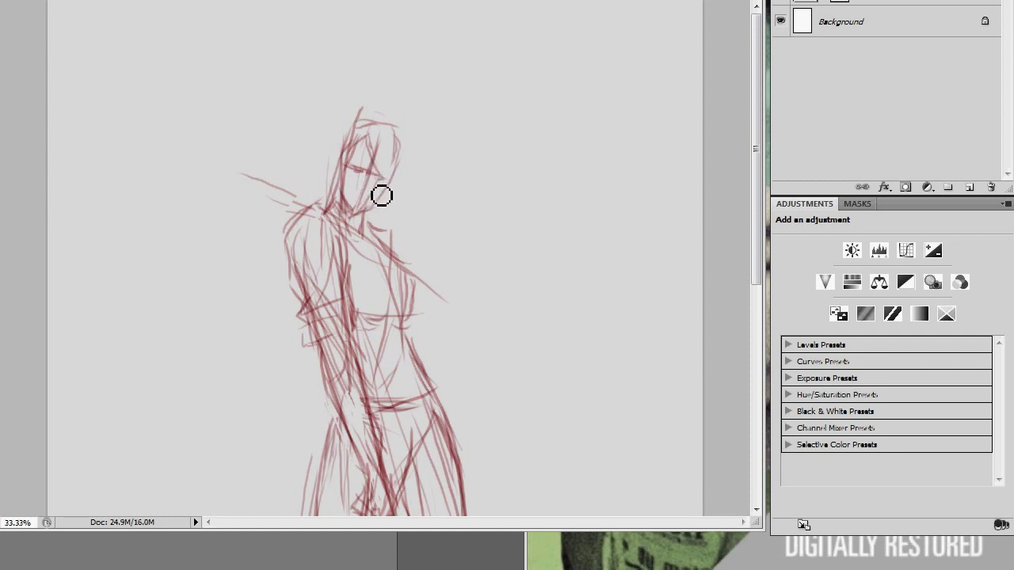
Add a curve on the shoulder beside the neck and zoom to 66.67% on the face.
{"action": "key", "text": "e"}
{"action": "left_click_drag", "start_coordinate": [323, 197], "coordinate": [305, 196]}
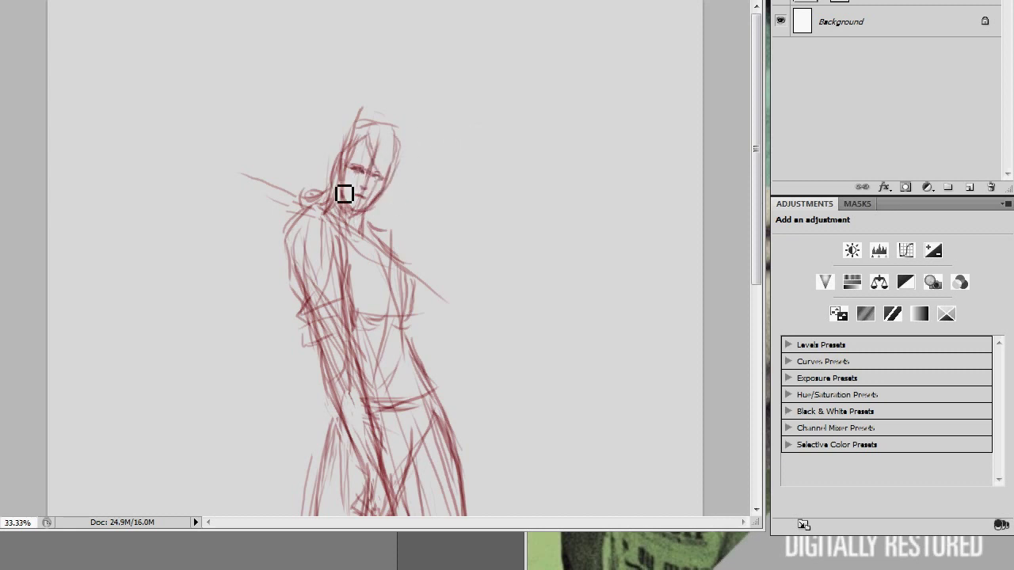
{"action": "key", "text": "ctrl+plus"}
{"action": "scroll", "coordinate": [344, 222], "scroll_direction": "up", "scroll_amount": 3}
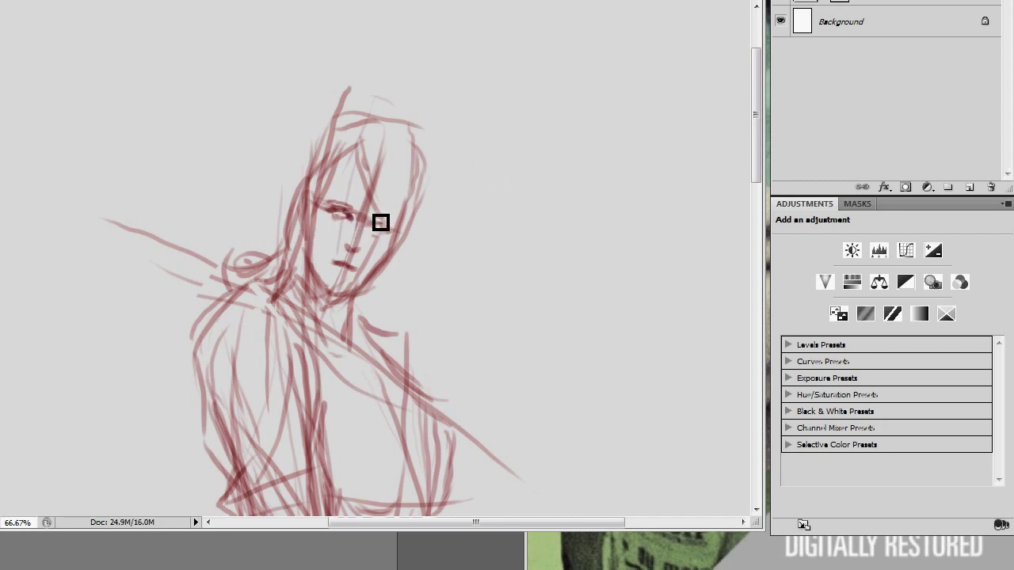
Draw the nose, mouth and right eye on the face.
{"action": "key", "text": "b"}
{"action": "left_click_drag", "start_coordinate": [353, 263], "coordinate": [334, 265]}
{"action": "left_click_drag", "start_coordinate": [356, 232], "coordinate": [358, 252]}
{"action": "left_click_drag", "start_coordinate": [389, 233], "coordinate": [396, 231]}
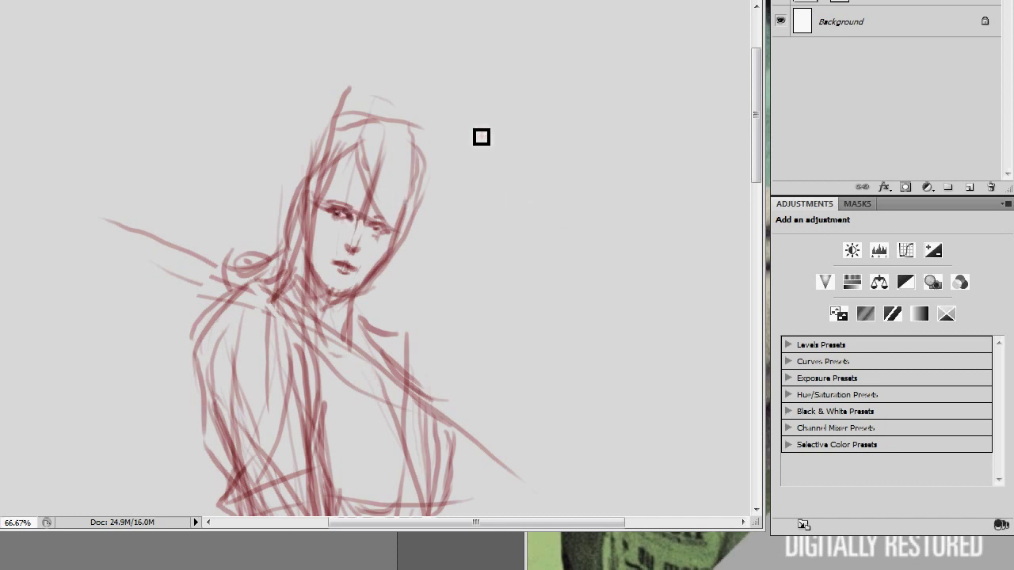
Add a strand of hair on the head, then zoom out until the whole page fits.
{"action": "key", "text": "b"}
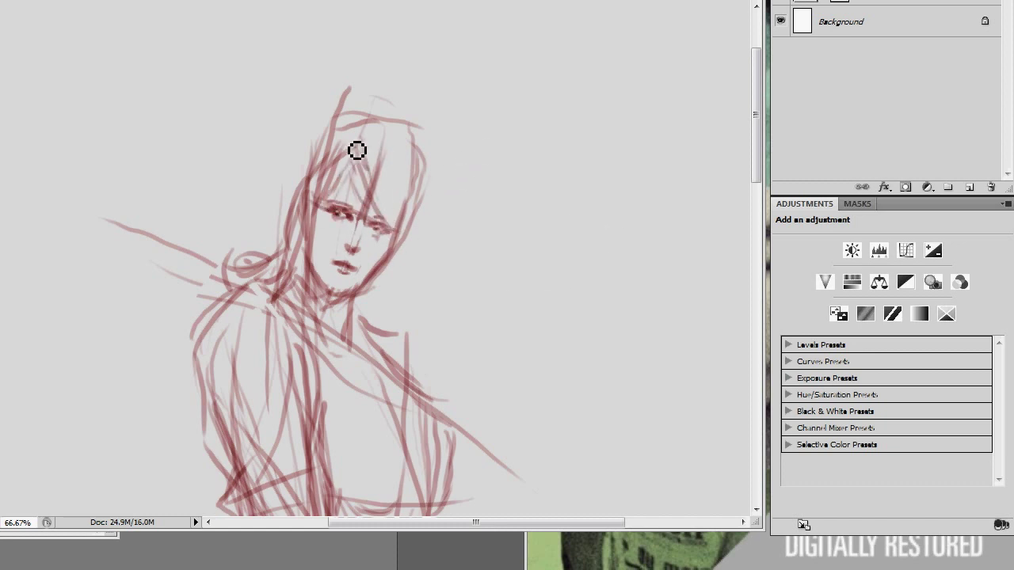
{"action": "mouse_move", "coordinate": [354, 162]}
{"action": "left_mouse_down"}
{"action": "mouse_move", "coordinate": [359, 129]}
{"action": "mouse_move", "coordinate": [375, 154]}
{"action": "mouse_move", "coordinate": [356, 103]}
{"action": "left_mouse_up"}
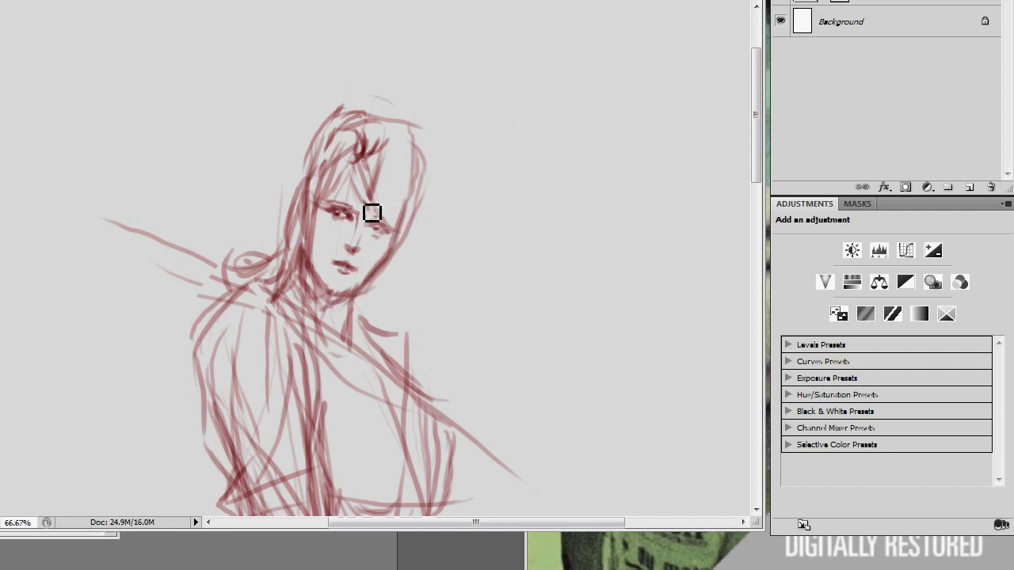
{"action": "key", "text": "ctrl+minus"}
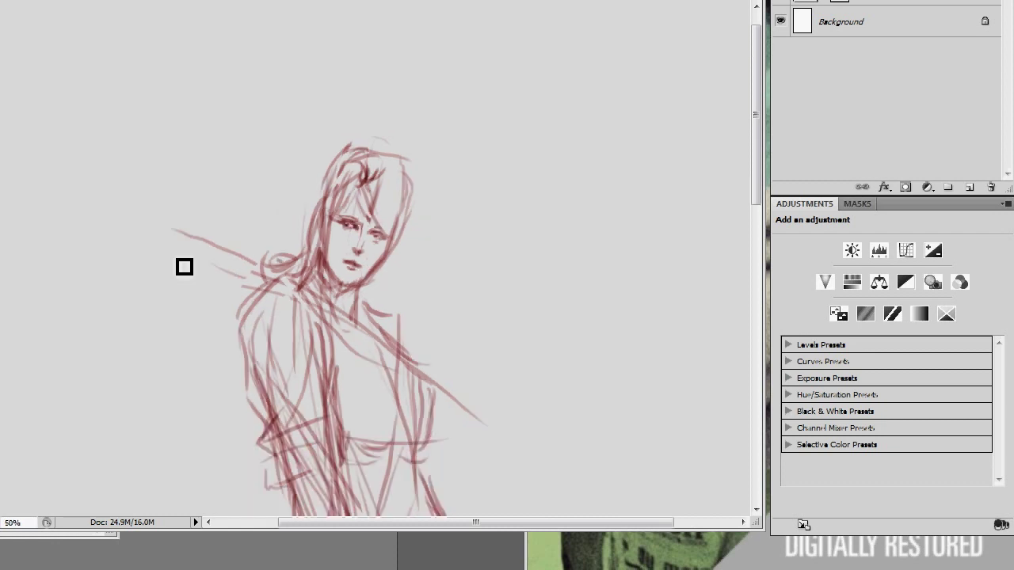
{"action": "key", "text": "ctrl+minus"}
{"action": "key", "text": "ctrl+minus"}
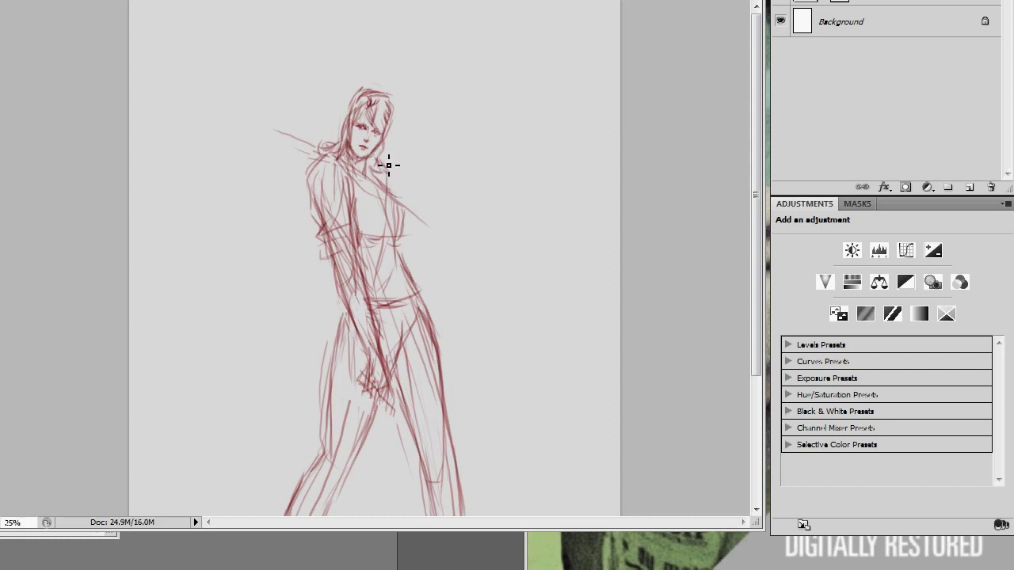
{"action": "key", "text": "ctrl+minus"}
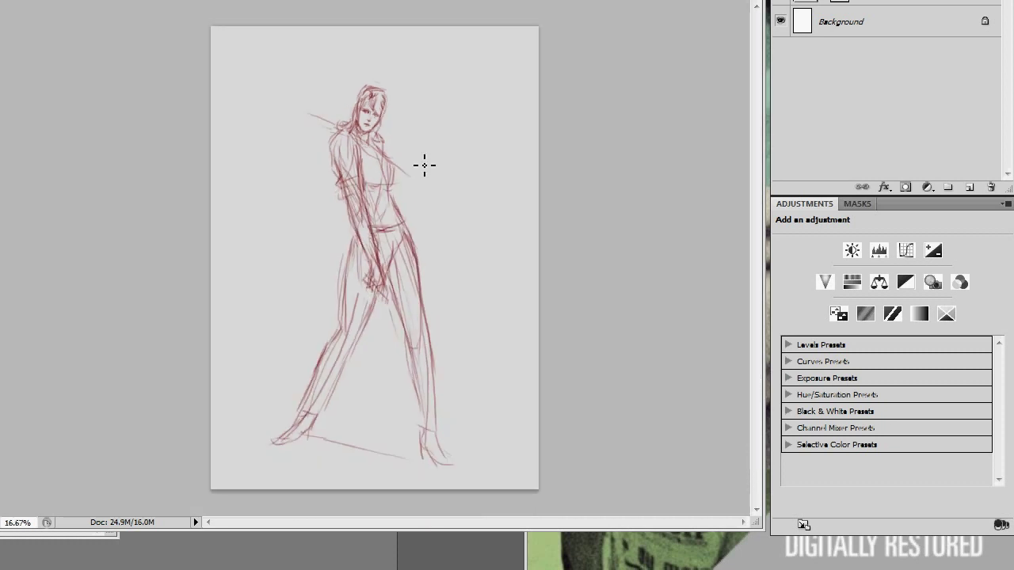
Lasso the woman's head and scale it up slightly from its centre with Free Transform.
{"action": "left_click", "coordinate": [391, 113]}
{"action": "left_click", "coordinate": [394, 93]}
{"action": "left_click", "coordinate": [388, 79]}
{"action": "left_click", "coordinate": [352, 81]}
{"action": "left_click", "coordinate": [346, 101]}
{"action": "left_click", "coordinate": [350, 116]}
{"action": "double_click", "coordinate": [372, 137]}
{"action": "key", "text": "ctrl+t"}
{"action": "left_click_drag", "start_coordinate": [395, 79], "coordinate": [399, 75]}
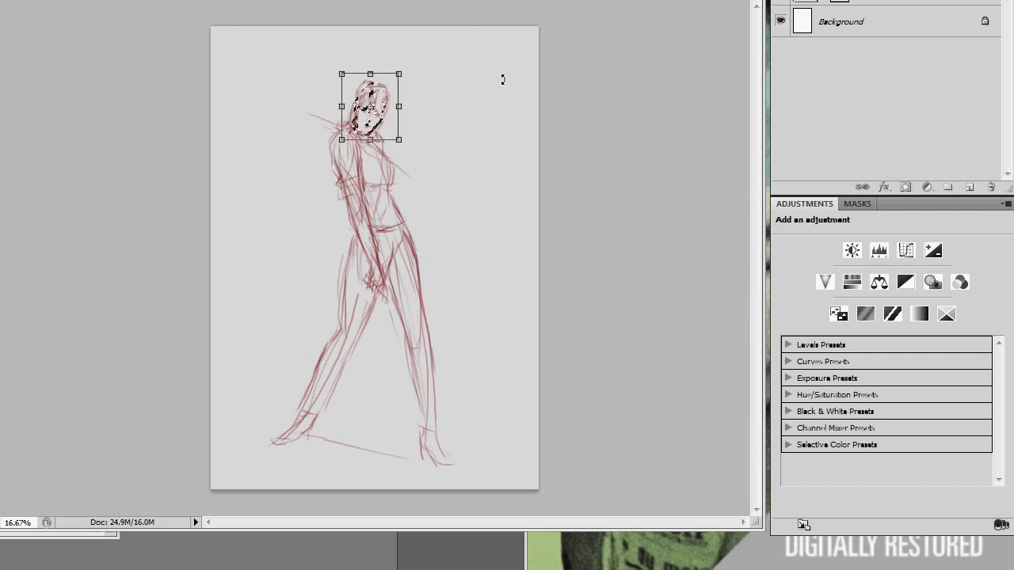
{"action": "key", "text": "Return"}
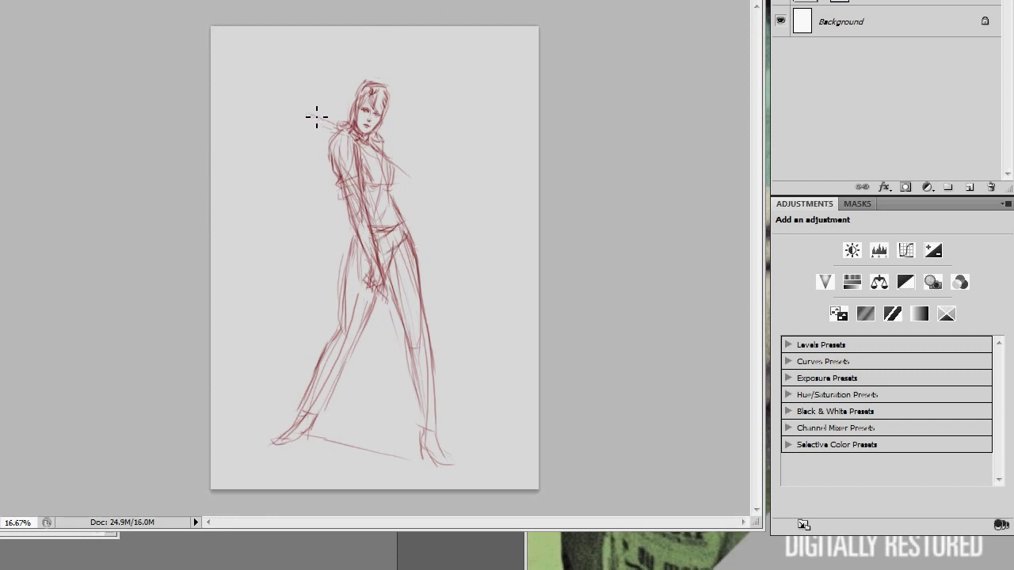
Erase the stray lines beside the head and add strokes along the thigh and arm.
{"action": "mouse_move", "coordinate": [322, 129]}
{"action": "left_mouse_down"}
{"action": "mouse_move", "coordinate": [410, 167]}
{"action": "mouse_move", "coordinate": [435, 164]}
{"action": "left_mouse_up"}
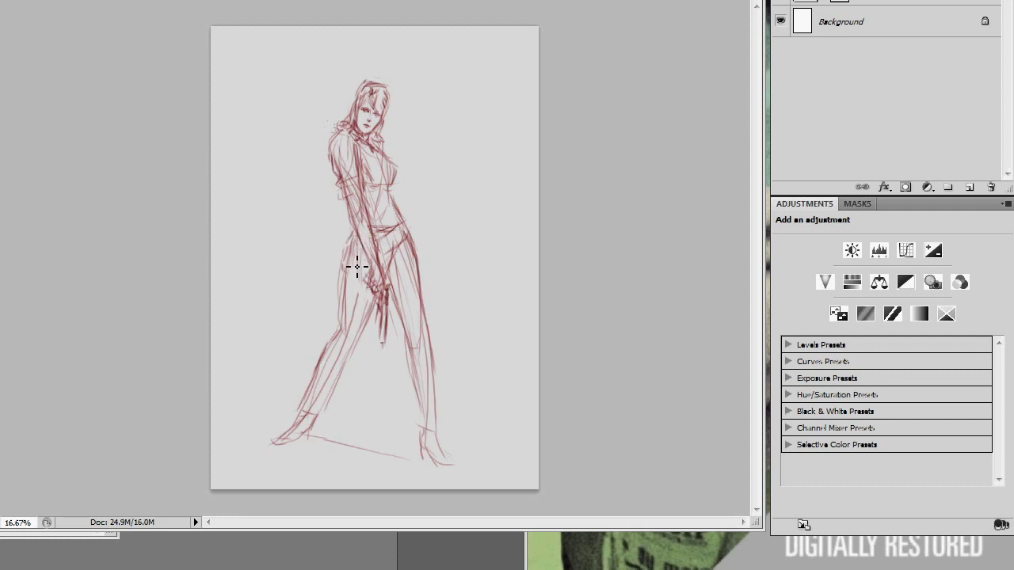
{"action": "mouse_move", "coordinate": [342, 273]}
{"action": "left_mouse_down"}
{"action": "mouse_move", "coordinate": [346, 325]}
{"action": "mouse_move", "coordinate": [339, 276]}
{"action": "mouse_move", "coordinate": [338, 320]}
{"action": "left_mouse_up"}
{"action": "left_click_drag", "start_coordinate": [353, 260], "coordinate": [354, 249]}
{"action": "mouse_move", "coordinate": [362, 312]}
{"action": "left_mouse_down"}
{"action": "mouse_move", "coordinate": [368, 345]}
{"action": "mouse_move", "coordinate": [300, 407]}
{"action": "left_mouse_up"}
Darken the leg and shin, the hand and pistol, and the right thigh outline.
{"action": "mouse_move", "coordinate": [377, 315]}
{"action": "left_mouse_down"}
{"action": "mouse_move", "coordinate": [336, 402]}
{"action": "mouse_move", "coordinate": [298, 425]}
{"action": "left_mouse_up"}
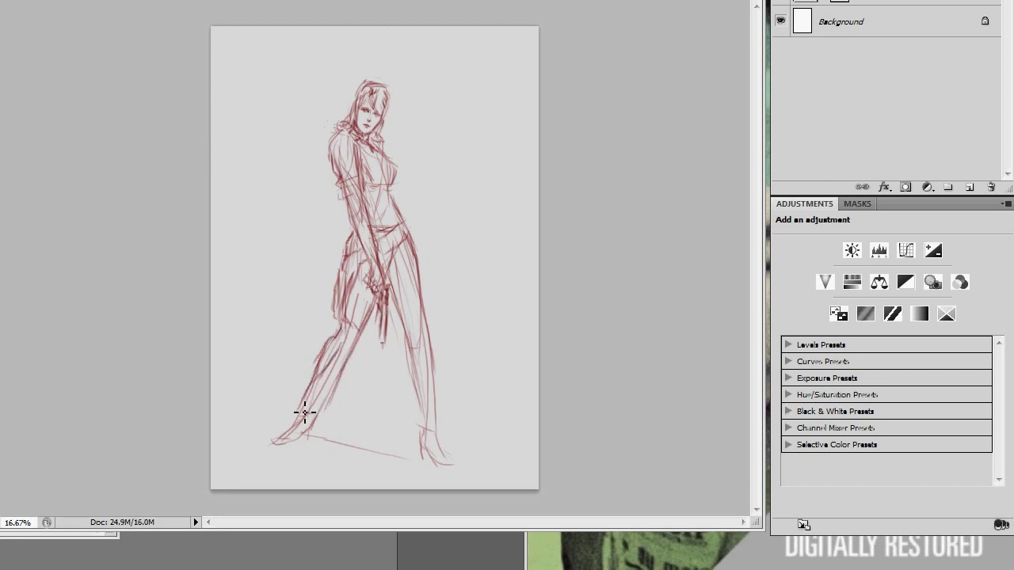
{"action": "mouse_move", "coordinate": [341, 250]}
{"action": "left_mouse_down"}
{"action": "mouse_move", "coordinate": [375, 288]}
{"action": "mouse_move", "coordinate": [362, 288]}
{"action": "mouse_move", "coordinate": [373, 295]}
{"action": "mouse_move", "coordinate": [385, 283]}
{"action": "mouse_move", "coordinate": [385, 294]}
{"action": "mouse_move", "coordinate": [380, 282]}
{"action": "mouse_move", "coordinate": [388, 285]}
{"action": "left_mouse_up"}
{"action": "mouse_move", "coordinate": [396, 296]}
{"action": "left_mouse_down"}
{"action": "mouse_move", "coordinate": [420, 389]}
{"action": "mouse_move", "coordinate": [412, 353]}
{"action": "left_mouse_up"}
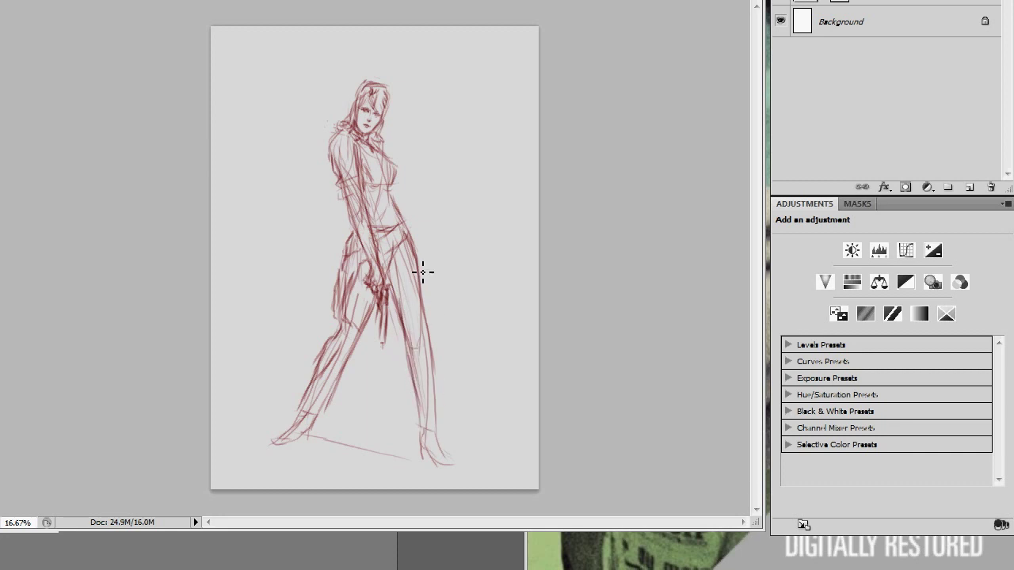
{"action": "left_click_drag", "start_coordinate": [426, 263], "coordinate": [420, 329]}
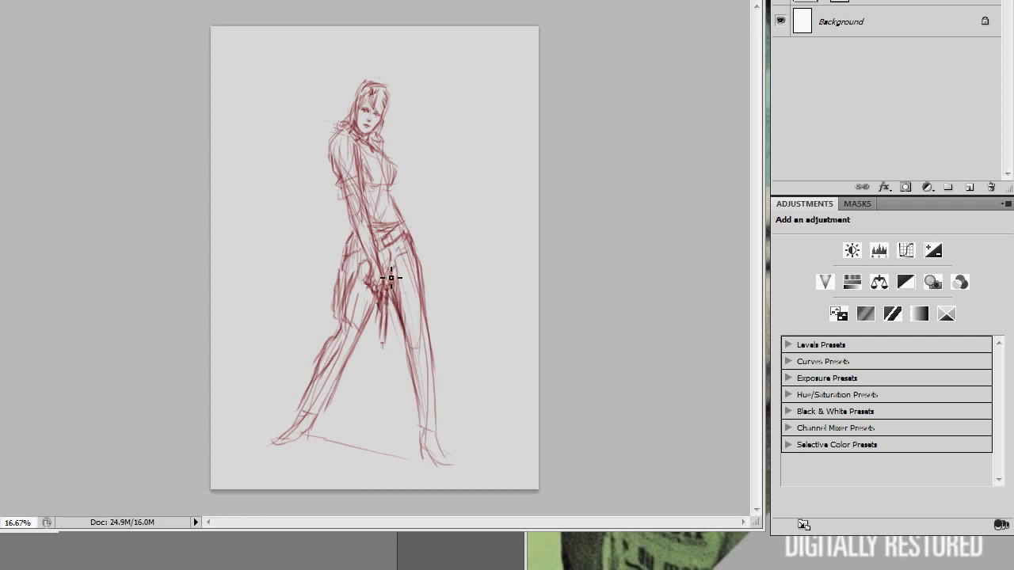
Darken the inner and outer leg contours and mark the left foot and its toe.
{"action": "mouse_move", "coordinate": [407, 317]}
{"action": "left_mouse_down"}
{"action": "mouse_move", "coordinate": [400, 348]}
{"action": "mouse_move", "coordinate": [415, 362]}
{"action": "mouse_move", "coordinate": [414, 401]}
{"action": "left_mouse_up"}
{"action": "mouse_move", "coordinate": [431, 309]}
{"action": "left_mouse_down"}
{"action": "mouse_move", "coordinate": [451, 428]}
{"action": "mouse_move", "coordinate": [418, 441]}
{"action": "left_mouse_up"}
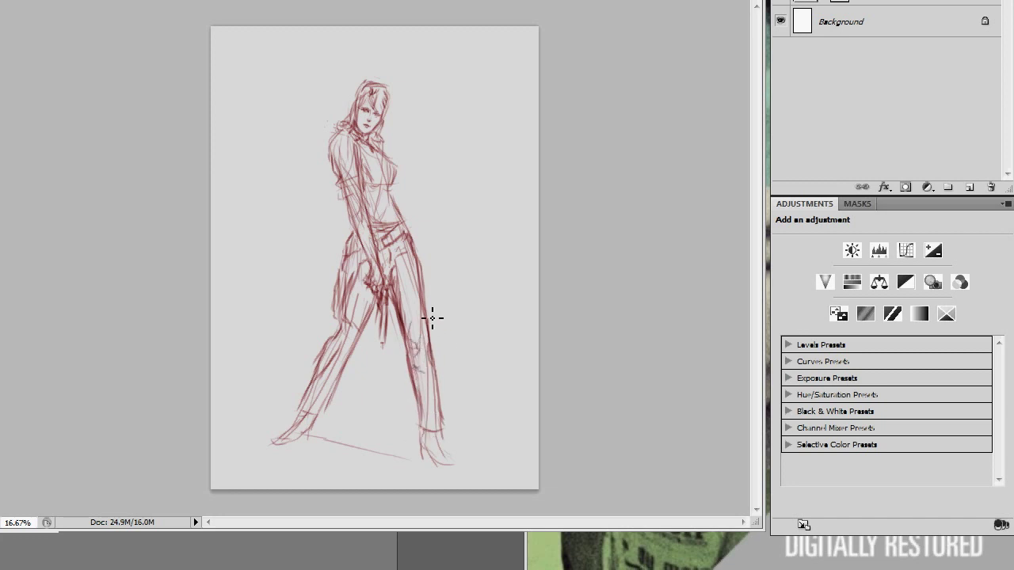
{"action": "left_click_drag", "start_coordinate": [358, 366], "coordinate": [320, 415]}
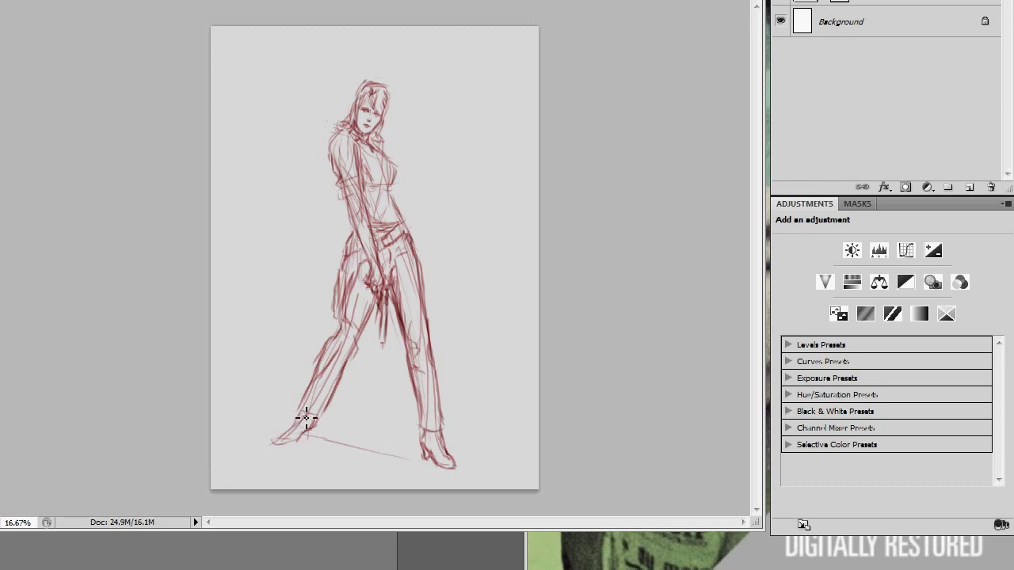
{"action": "mouse_move", "coordinate": [305, 414]}
{"action": "left_mouse_down"}
{"action": "mouse_move", "coordinate": [279, 446]}
{"action": "mouse_move", "coordinate": [305, 426]}
{"action": "left_mouse_up"}
{"action": "left_click_drag", "start_coordinate": [312, 433], "coordinate": [317, 445]}
Flip the canvas horizontally to check the sketch, then flip it back to normal.
{"action": "key", "text": "alt+i"}
{"action": "key", "text": "Return"}
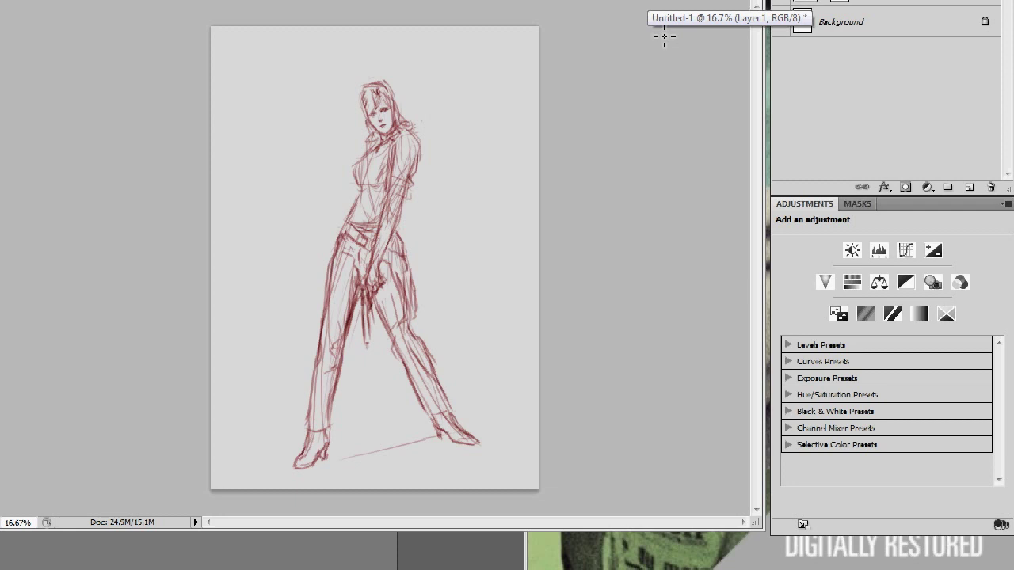
{"action": "key", "text": "alt+i"}
{"action": "key", "text": "g"}
{"action": "key", "text": "h"}
Rotate the whole sketch slightly counterclockwise and apply the transform.
{"action": "key", "text": "ctrl+t"}
{"action": "mouse_move", "coordinate": [494, 68]}
{"action": "left_mouse_down"}
{"action": "mouse_move", "coordinate": [472, 57]}
{"action": "mouse_move", "coordinate": [475, 69]}
{"action": "left_mouse_up"}
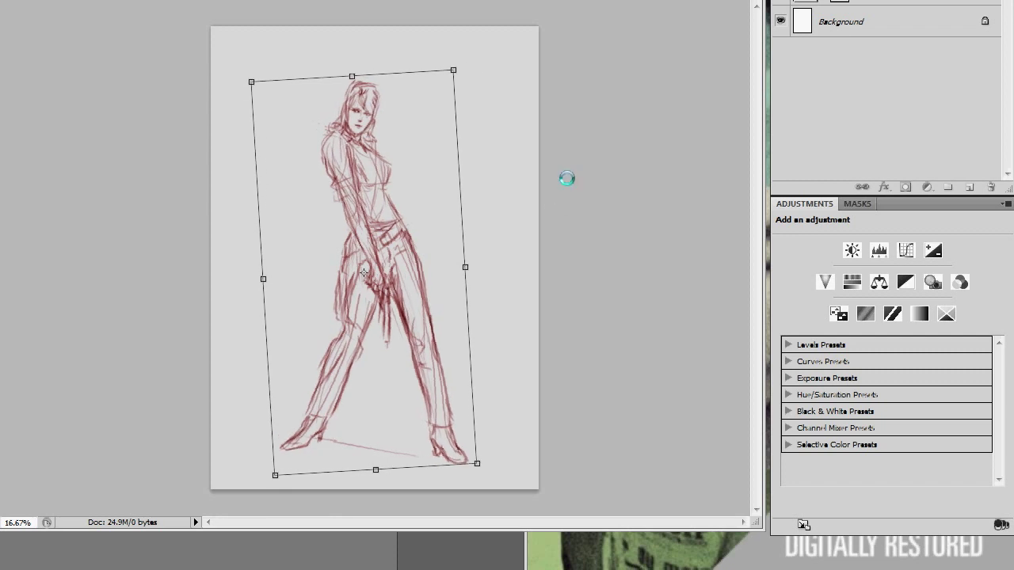
{"action": "key", "text": "Return"}
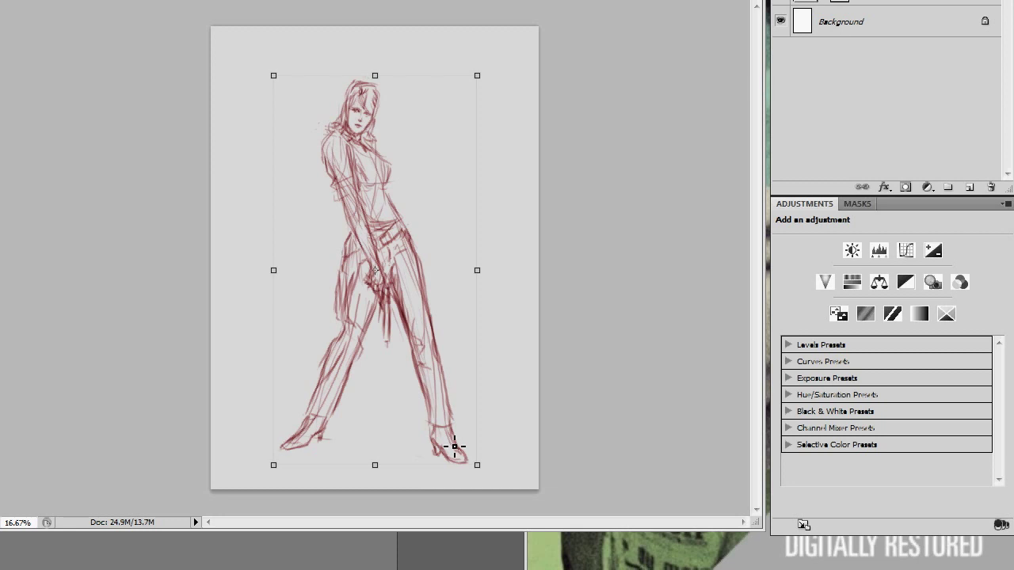
{"action": "key", "text": "b"}
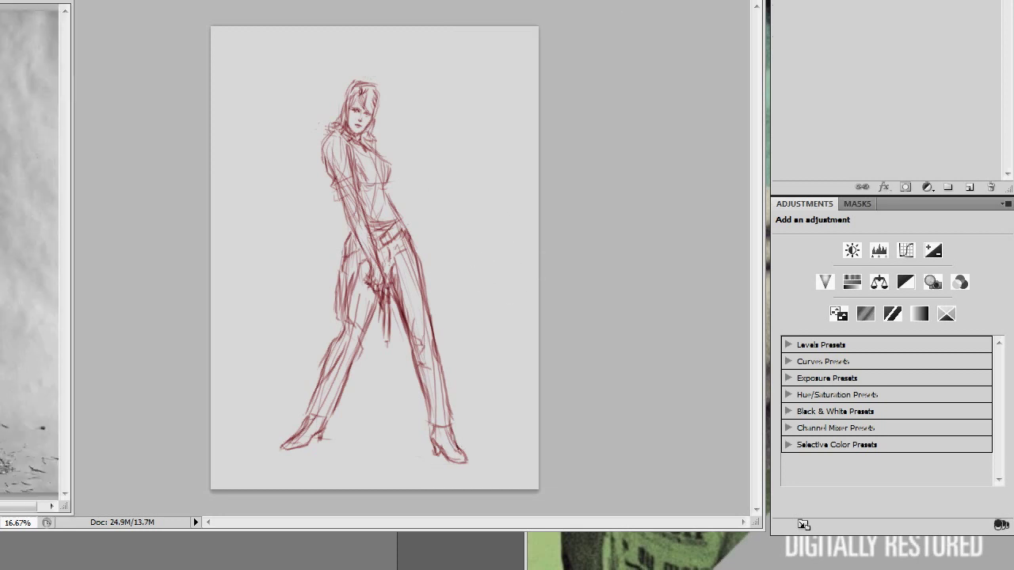
Lasso the right leg and rotate it slightly.
{"action": "key", "text": "l"}
{"action": "left_click", "coordinate": [403, 345]}
{"action": "left_click", "coordinate": [442, 314]}
{"action": "left_click", "coordinate": [484, 452]}
{"action": "left_click", "coordinate": [478, 481]}
{"action": "left_click", "coordinate": [418, 465]}
{"action": "left_click", "coordinate": [402, 345]}
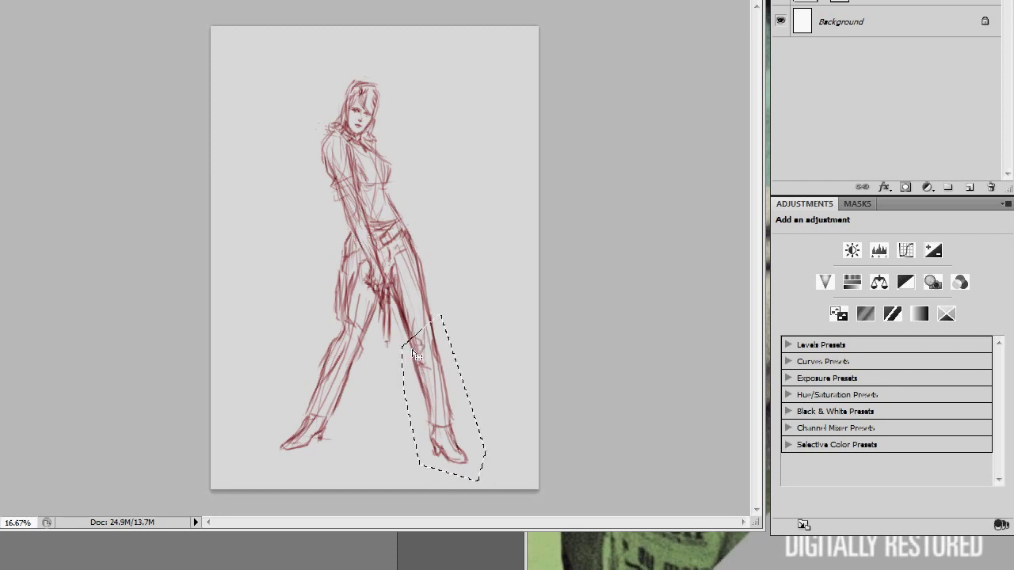
{"action": "key", "text": "ctrl+t"}
{"action": "left_click_drag", "start_coordinate": [491, 301], "coordinate": [472, 319]}
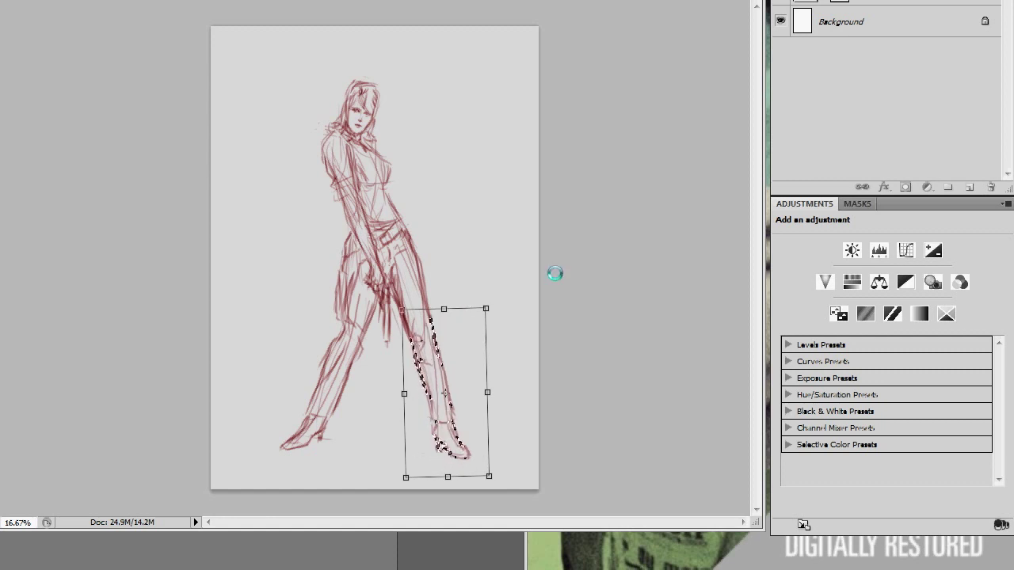
{"action": "key", "text": "Return"}
Reselect the right leg, rotate it slightly clockwise and shift it a little left.
{"action": "left_click", "coordinate": [398, 277]}
{"action": "left_click", "coordinate": [419, 254]}
{"action": "left_click", "coordinate": [459, 360]}
{"action": "left_click", "coordinate": [490, 478]}
{"action": "left_click", "coordinate": [422, 463]}
{"action": "left_click", "coordinate": [392, 286]}
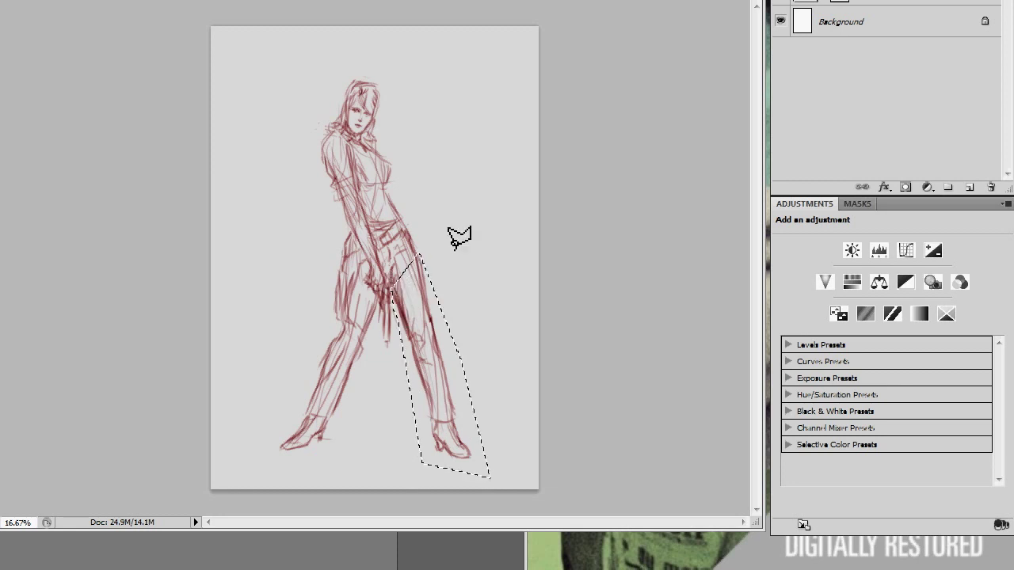
{"action": "key", "text": "ctrl+t"}
{"action": "left_click_drag", "start_coordinate": [459, 238], "coordinate": [507, 251]}
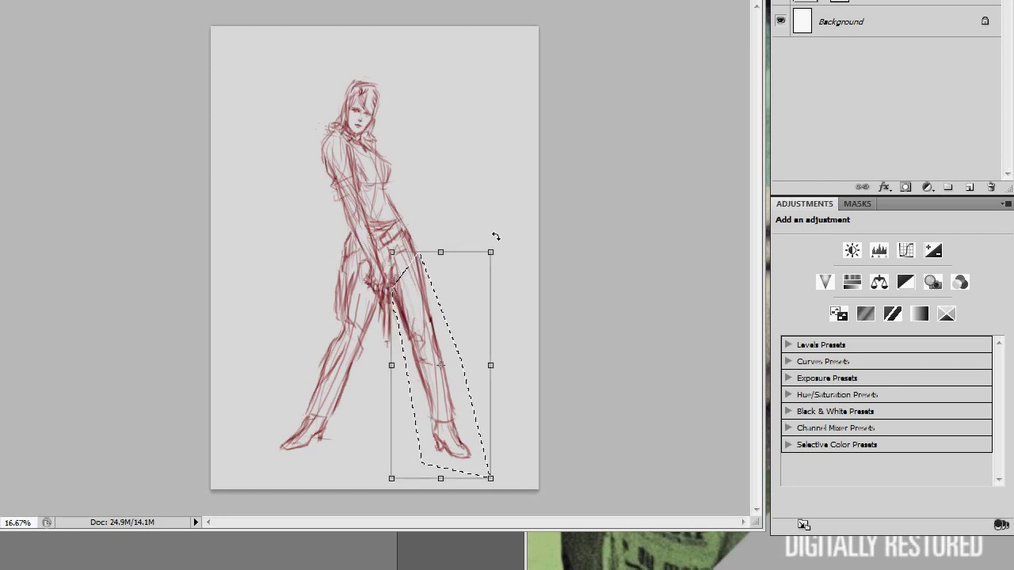
{"action": "left_click_drag", "start_coordinate": [427, 293], "coordinate": [424, 292]}
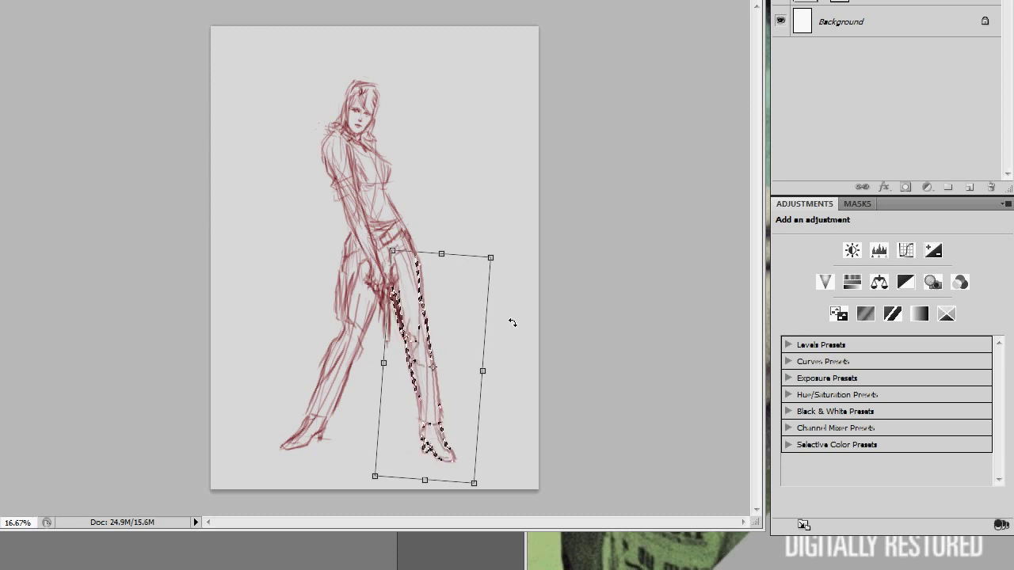
{"action": "key", "text": "Return"}
{"action": "key", "text": "ctrl+d"}
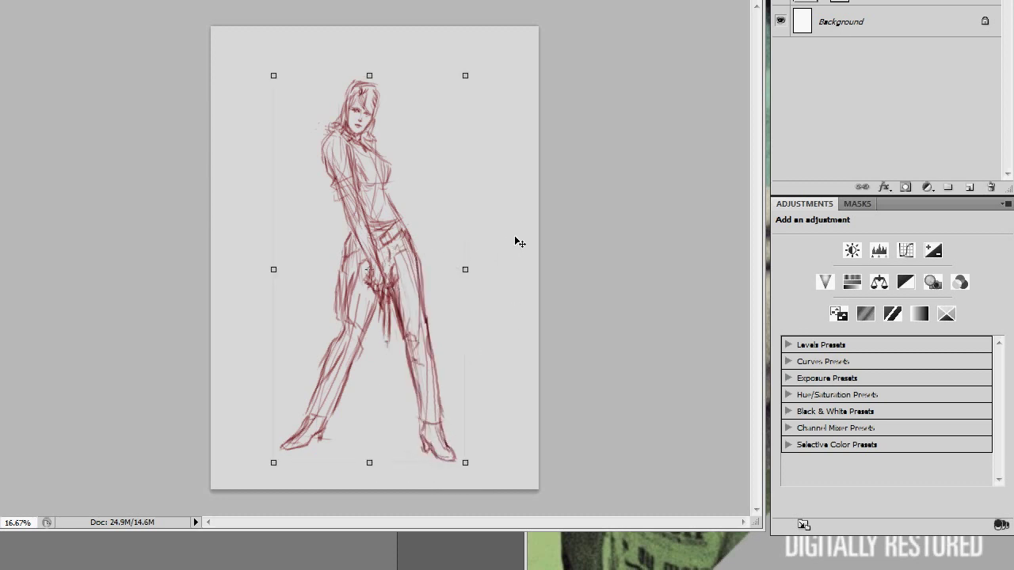
Try rotating the right lower leg clockwise, then undo it and deselect.
{"action": "key", "text": "l"}
{"action": "left_click", "coordinate": [434, 335]}
{"action": "left_click", "coordinate": [473, 458]}
{"action": "left_click", "coordinate": [443, 477]}
{"action": "left_click", "coordinate": [397, 447]}
{"action": "left_click", "coordinate": [398, 340]}
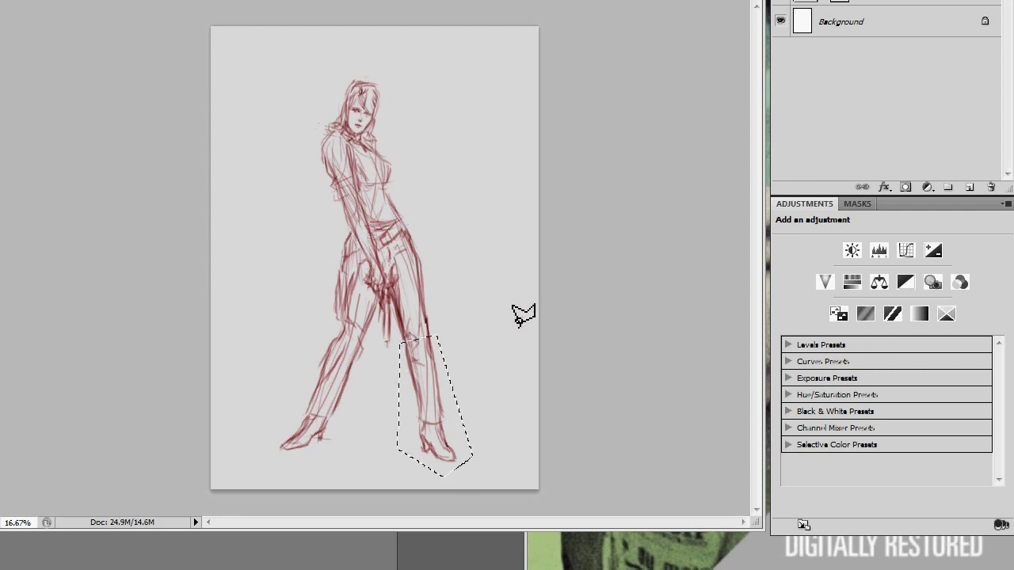
{"action": "key", "text": "ctrl+t"}
{"action": "left_click_drag", "start_coordinate": [483, 329], "coordinate": [538, 293]}
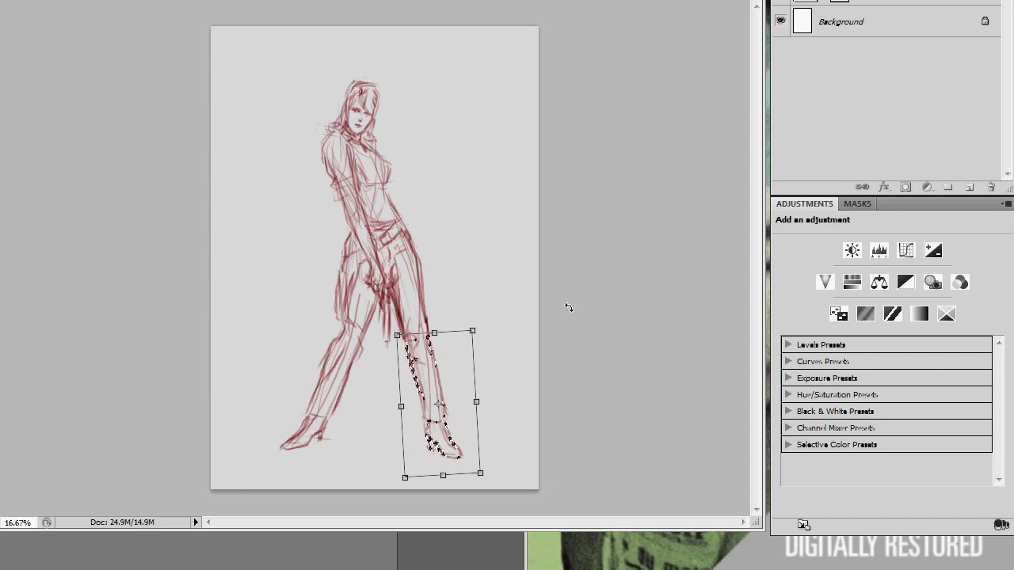
{"action": "key", "text": "ctrl+z"}
{"action": "key", "text": "Escape"}
{"action": "key", "text": "ctrl+d"}
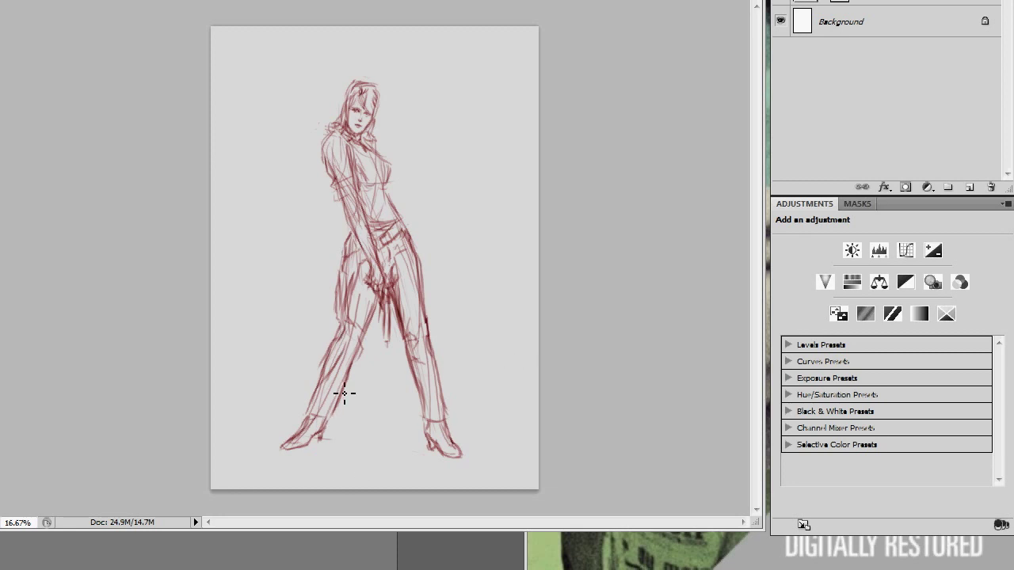
Lasso the left lower leg, tilt it slightly and nudge it a little left.
{"action": "left_click", "coordinate": [325, 333]}
{"action": "left_click", "coordinate": [366, 344]}
{"action": "left_click", "coordinate": [353, 427]}
{"action": "left_click", "coordinate": [319, 466]}
{"action": "left_click", "coordinate": [262, 462]}
{"action": "left_click", "coordinate": [325, 334]}
{"action": "key", "text": "ctrl+t"}
{"action": "left_click_drag", "start_coordinate": [376, 328], "coordinate": [383, 333]}
{"action": "key", "text": "Left"}
{"action": "key", "text": "Left"}
{"action": "key", "text": "Left"}
{"action": "key", "text": "Return"}
{"action": "key", "text": "ctrl+d"}
{"action": "key", "text": "b"}
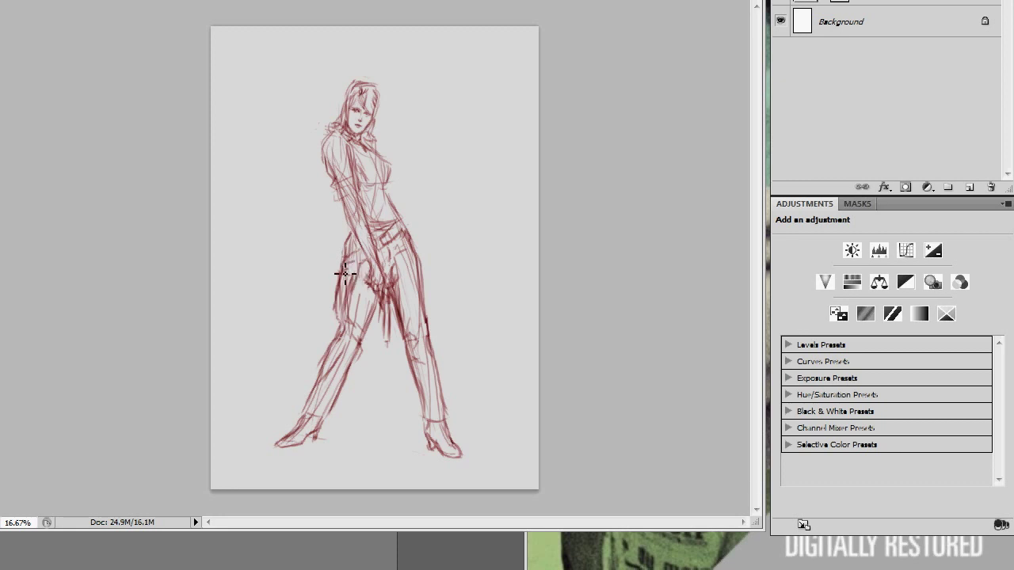
Add a stroke along the left thigh, then zoom in on the figure.
{"action": "left_click_drag", "start_coordinate": [348, 284], "coordinate": [351, 310]}
{"action": "key", "text": "ctrl+plus"}
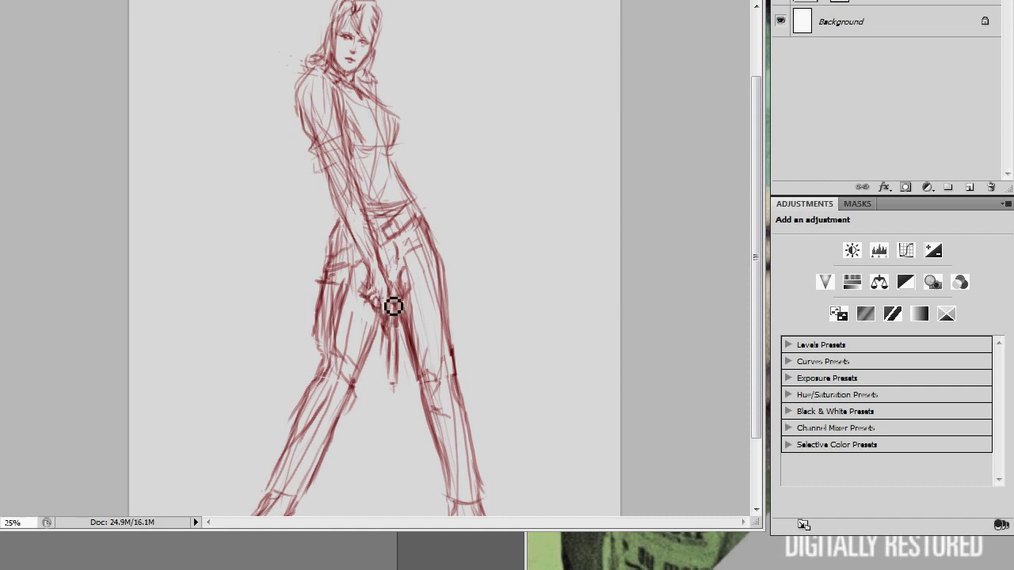
{"action": "key", "text": "e"}
{"action": "key", "text": "b"}
{"action": "key", "text": "e"}
{"action": "key", "text": "b"}
{"action": "key", "text": "e"}
Paint the waist belt line and the sleeve hem strokes.
{"action": "left_click_drag", "start_coordinate": [373, 214], "coordinate": [396, 217]}
{"action": "mouse_move", "coordinate": [337, 170]}
{"action": "left_mouse_down"}
{"action": "mouse_move", "coordinate": [323, 172]}
{"action": "mouse_move", "coordinate": [357, 168]}
{"action": "mouse_move", "coordinate": [333, 172]}
{"action": "left_mouse_up"}
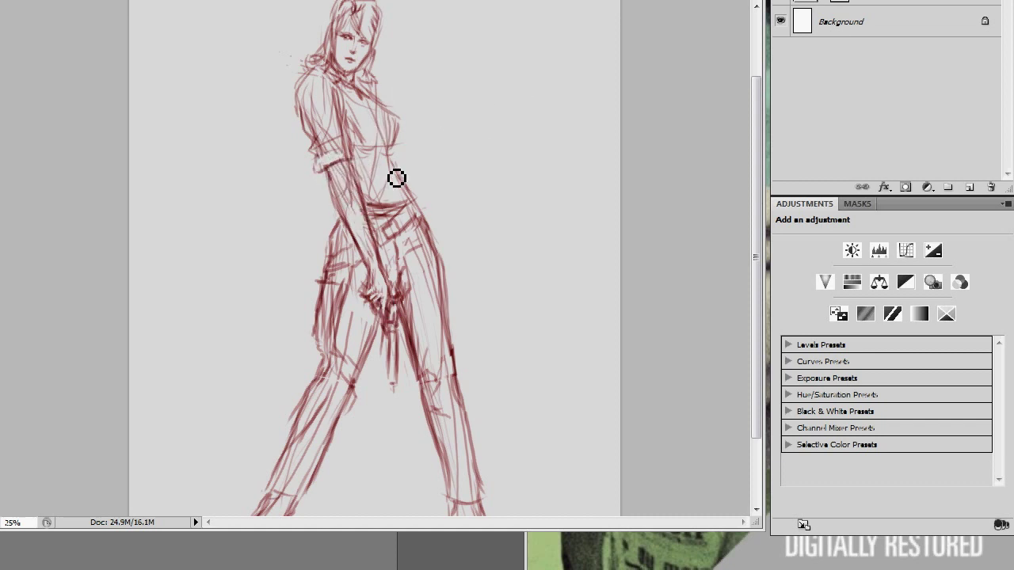
{"action": "key", "text": "ctrl+minus"}
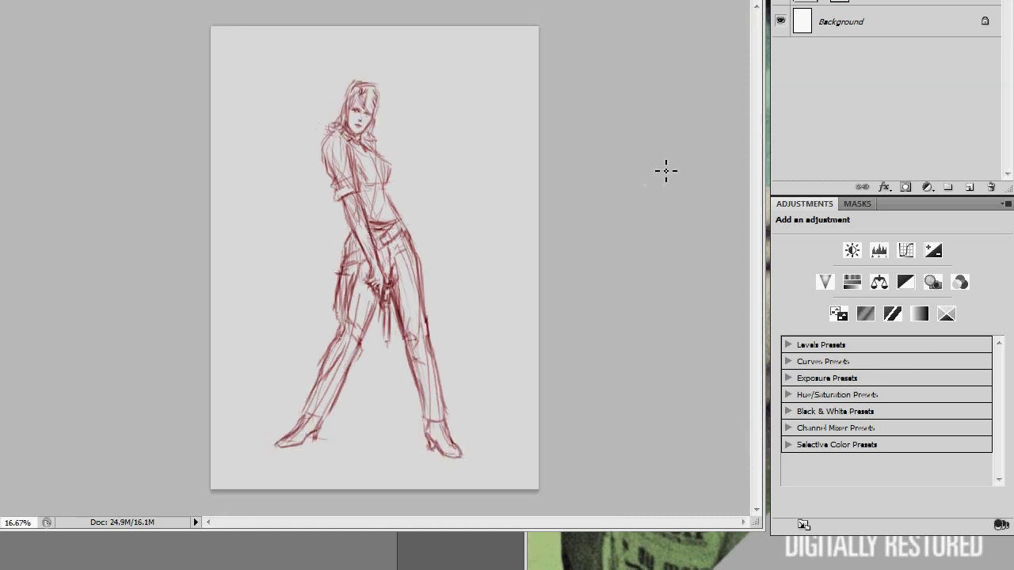
{"action": "key", "text": "ctrl+plus"}
Darken and define both eyes, including the right eye's outer and inner corners.
{"action": "key", "text": "ctrl+plus"}
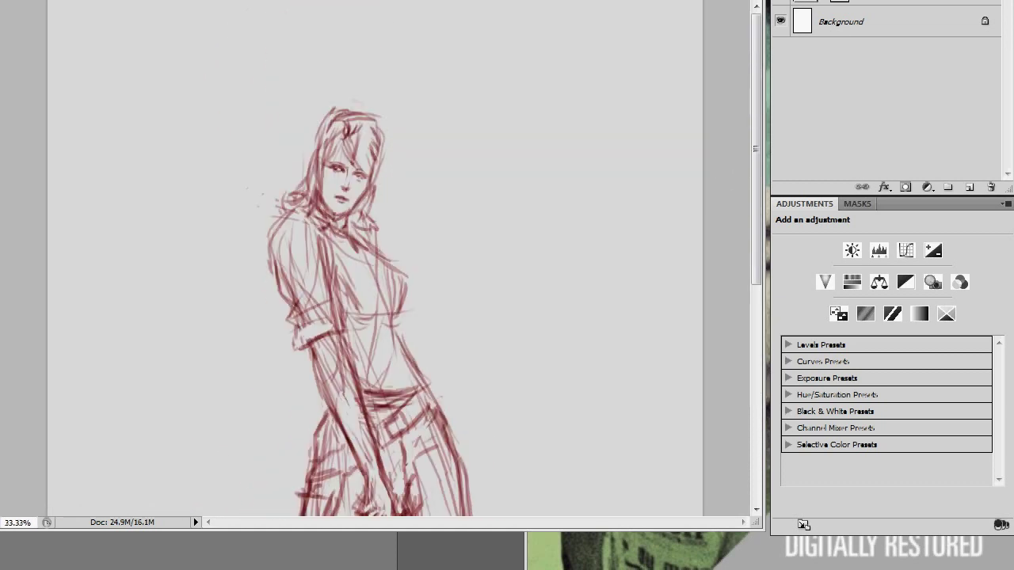
{"action": "key", "text": "ctrl+plus"}
{"action": "key", "text": "ctrl+plus"}
{"action": "scroll", "coordinate": [375, 277], "scroll_direction": "up", "scroll_amount": 3}
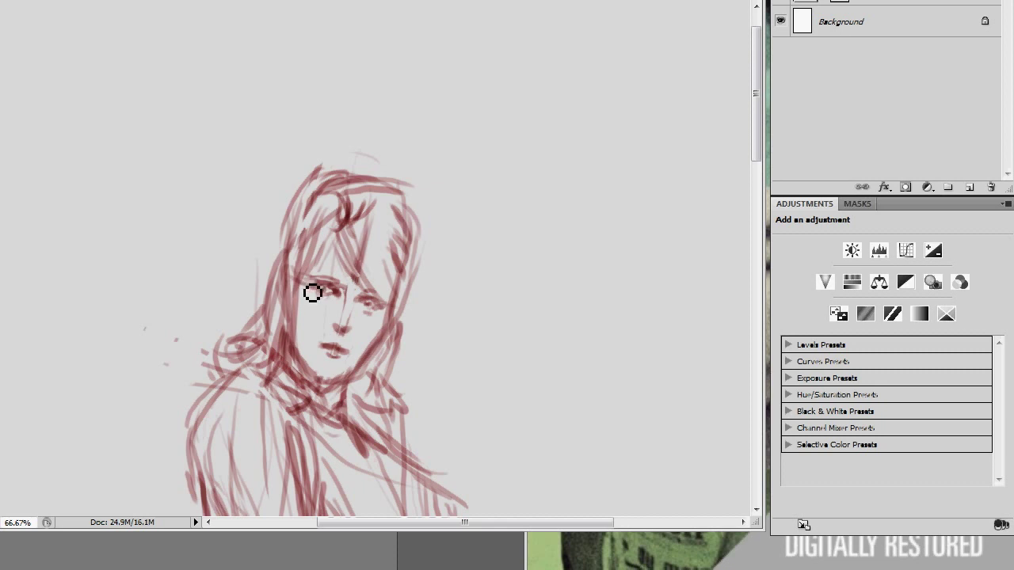
{"action": "left_click_drag", "start_coordinate": [309, 294], "coordinate": [377, 307]}
{"action": "left_click_drag", "start_coordinate": [372, 304], "coordinate": [388, 307]}
{"action": "left_click_drag", "start_coordinate": [380, 301], "coordinate": [369, 298]}
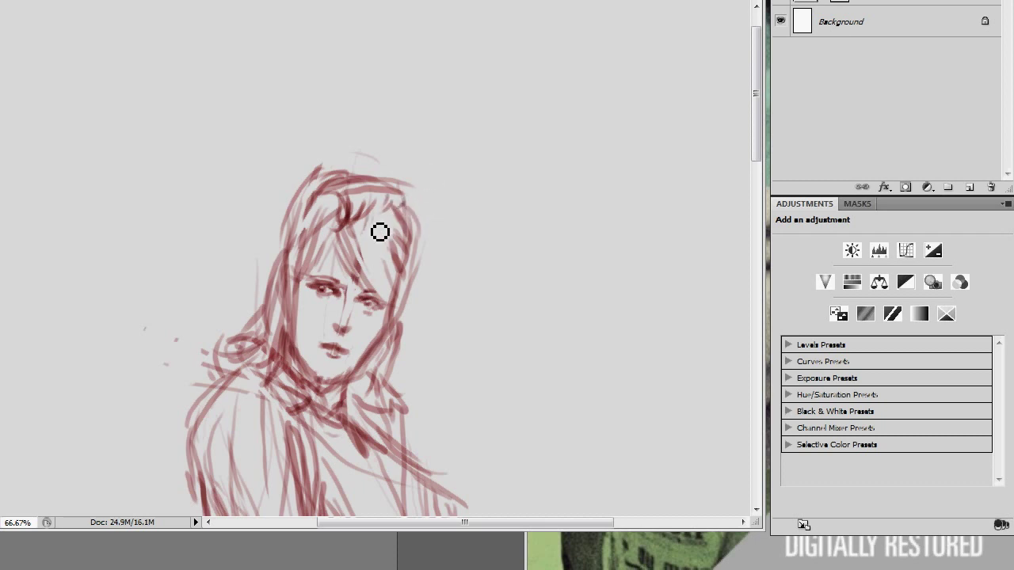
Darken the hair strands at the crown and right side, and erase stray marks left of the figure.
{"action": "mouse_move", "coordinate": [389, 249]}
{"action": "left_mouse_down"}
{"action": "mouse_move", "coordinate": [400, 309]}
{"action": "mouse_move", "coordinate": [407, 269]}
{"action": "mouse_move", "coordinate": [421, 274]}
{"action": "mouse_move", "coordinate": [426, 251]}
{"action": "mouse_move", "coordinate": [418, 194]}
{"action": "mouse_move", "coordinate": [356, 229]}
{"action": "mouse_move", "coordinate": [373, 236]}
{"action": "mouse_move", "coordinate": [355, 224]}
{"action": "mouse_move", "coordinate": [389, 275]}
{"action": "mouse_move", "coordinate": [380, 220]}
{"action": "mouse_move", "coordinate": [357, 199]}
{"action": "mouse_move", "coordinate": [425, 208]}
{"action": "left_mouse_up"}
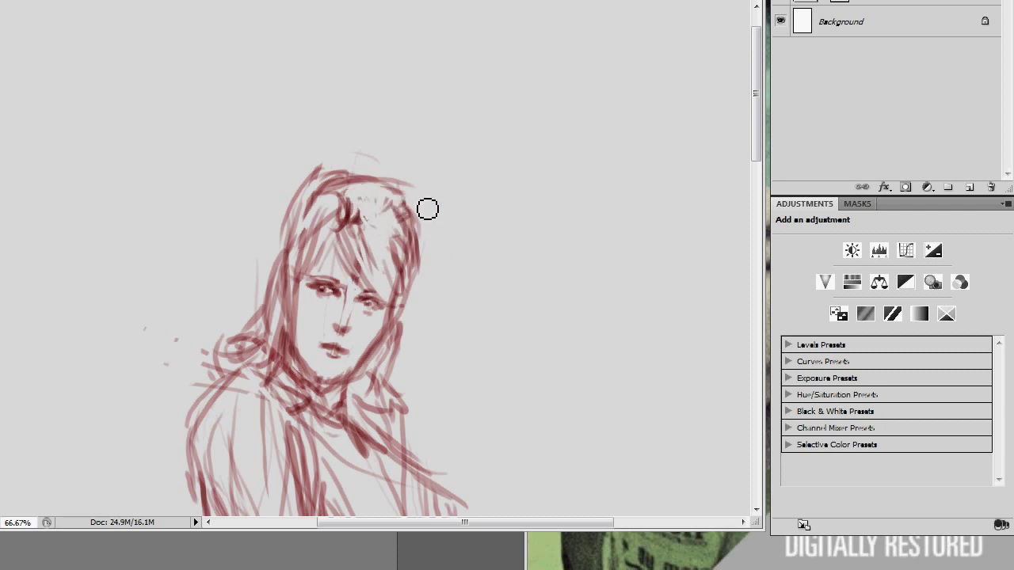
{"action": "left_click_drag", "start_coordinate": [175, 337], "coordinate": [174, 351]}
{"action": "mouse_move", "coordinate": [347, 178]}
{"action": "left_mouse_down"}
{"action": "mouse_move", "coordinate": [351, 201]}
{"action": "mouse_move", "coordinate": [335, 208]}
{"action": "mouse_move", "coordinate": [361, 214]}
{"action": "mouse_move", "coordinate": [351, 217]}
{"action": "left_mouse_up"}
{"action": "mouse_move", "coordinate": [359, 258]}
{"action": "left_mouse_down"}
{"action": "mouse_move", "coordinate": [350, 262]}
{"action": "mouse_move", "coordinate": [376, 266]}
{"action": "mouse_move", "coordinate": [361, 281]}
{"action": "mouse_move", "coordinate": [377, 297]}
{"action": "left_mouse_up"}
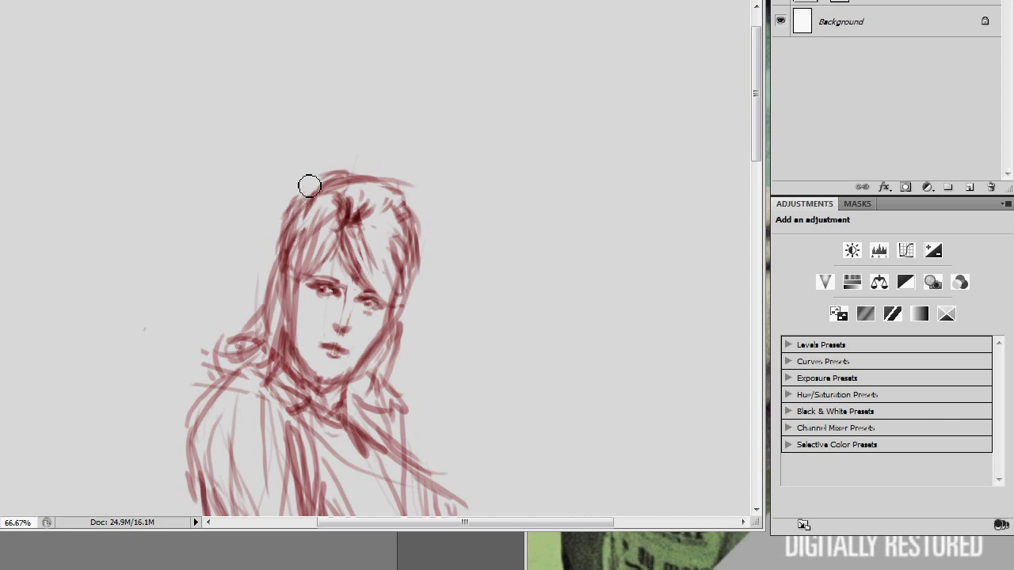
Write a small signature below the right foot at the bottom right of the page.
{"action": "key", "text": "ctrl+minus"}
{"action": "key", "text": "ctrl+minus"}
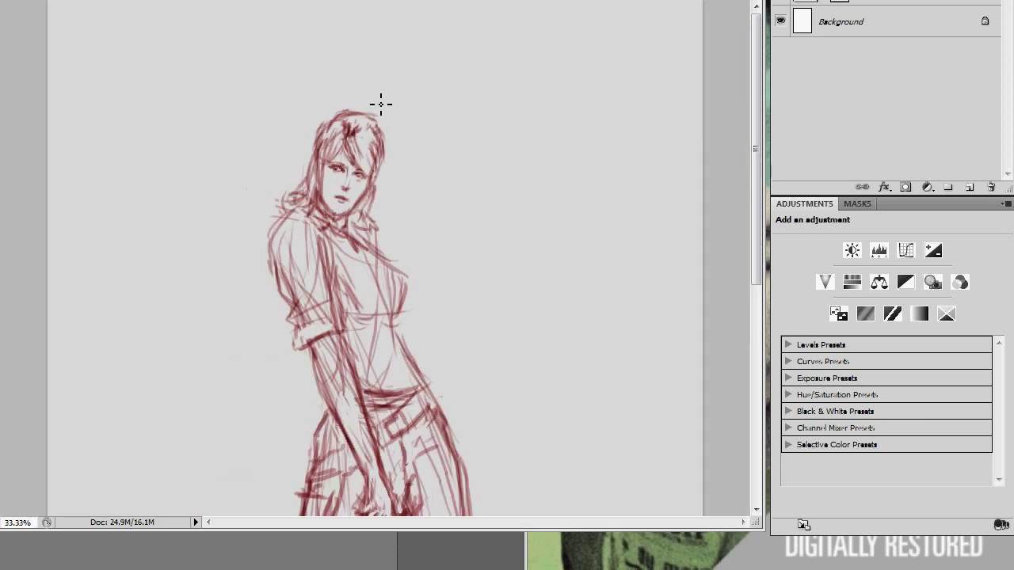
{"action": "key", "text": "ctrl+minus"}
{"action": "key", "text": "ctrl+minus"}
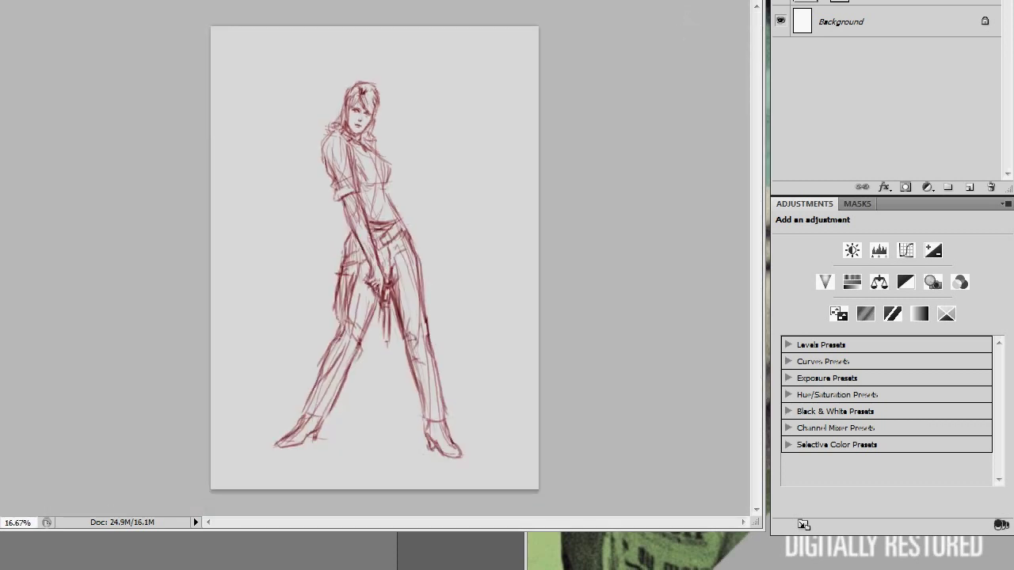
{"action": "key", "text": "ctrl+plus"}
{"action": "scroll", "coordinate": [672, 288], "scroll_direction": "down", "scroll_amount": 3}
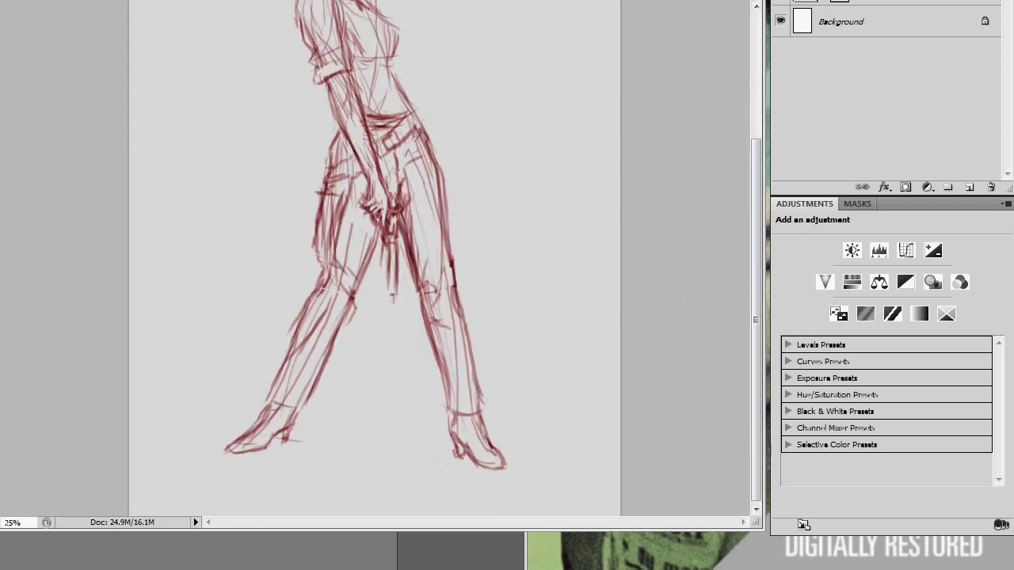
{"action": "mouse_move", "coordinate": [535, 494]}
{"action": "left_mouse_down"}
{"action": "mouse_move", "coordinate": [531, 486]}
{"action": "mouse_move", "coordinate": [564, 493]}
{"action": "left_mouse_up"}
{"action": "key", "text": "ctrl+minus"}
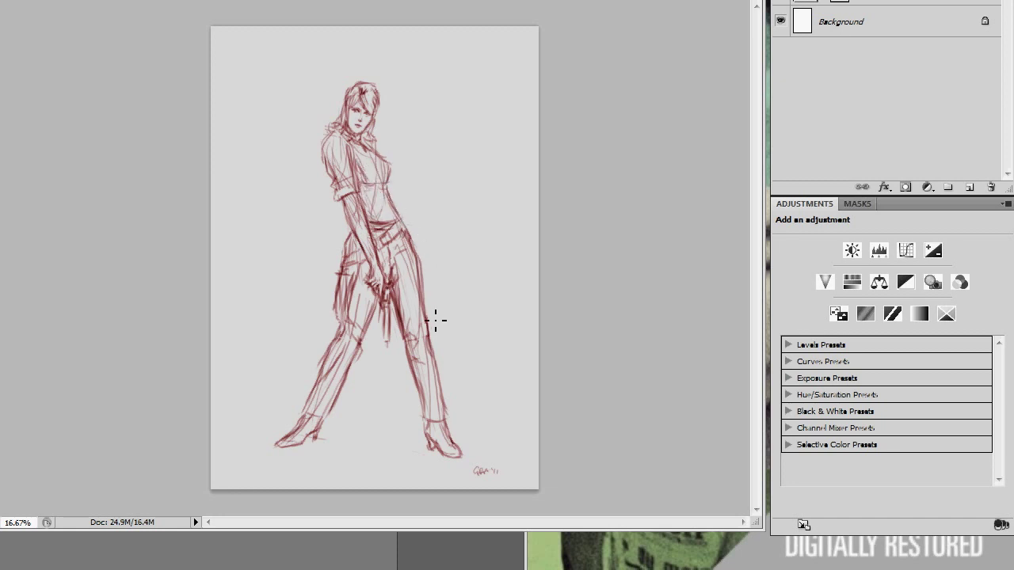
{"action": "key", "text": "e"}
{"action": "key", "text": "b"}
{"action": "key", "text": "e"}
{"action": "key", "text": "b"}
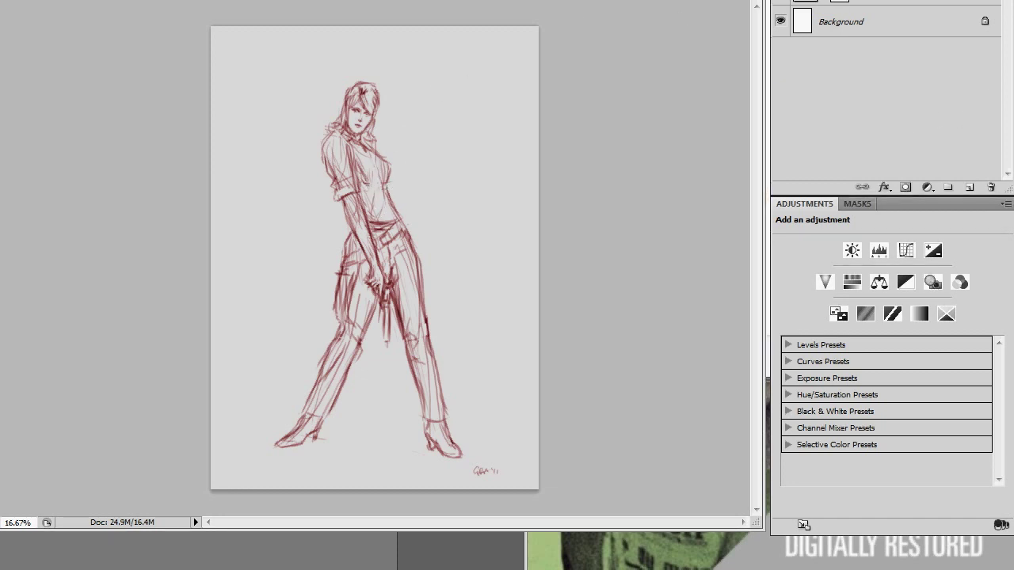
{"action": "key", "text": "ctrl+plus"}
{"action": "key", "text": "ctrl+plus"}
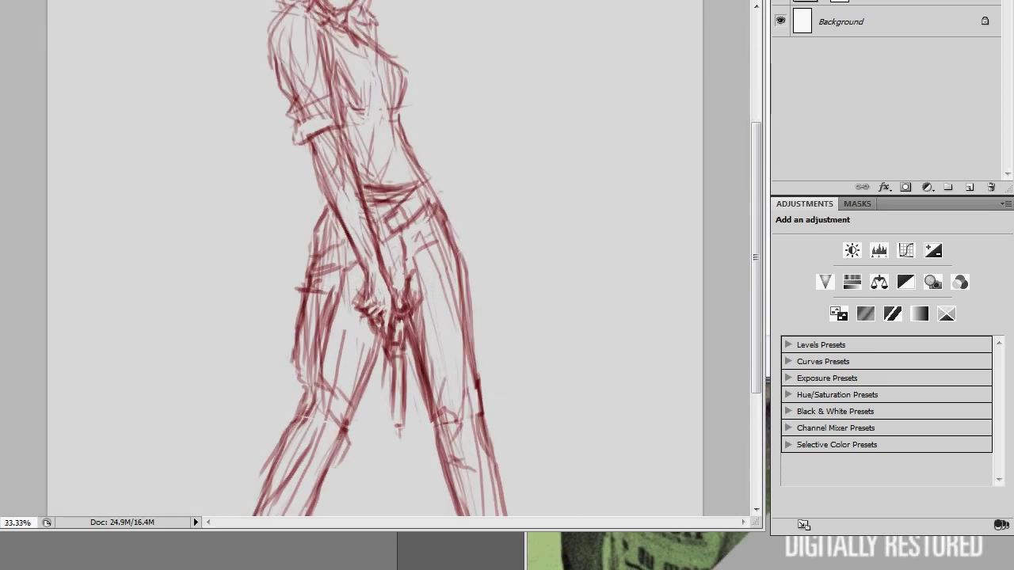
Zoom in on the face and repaint the strokes around the left eye.
{"action": "scroll", "coordinate": [376, 257], "scroll_direction": "up", "scroll_amount": 3}
{"action": "scroll", "coordinate": [376, 258], "scroll_direction": "up", "scroll_amount": 2}
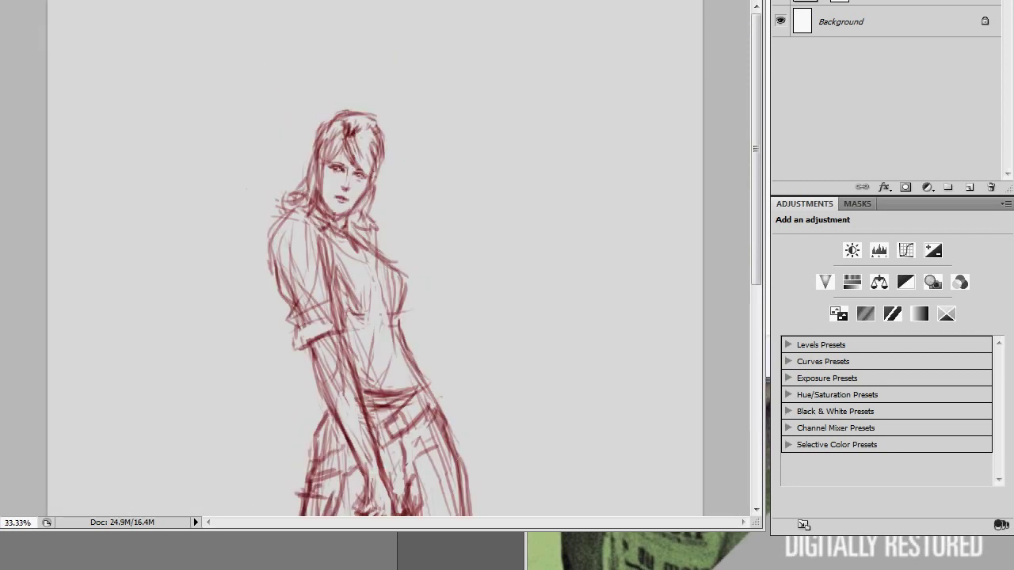
{"action": "key", "text": "ctrl+plus"}
{"action": "key", "text": "ctrl+plus"}
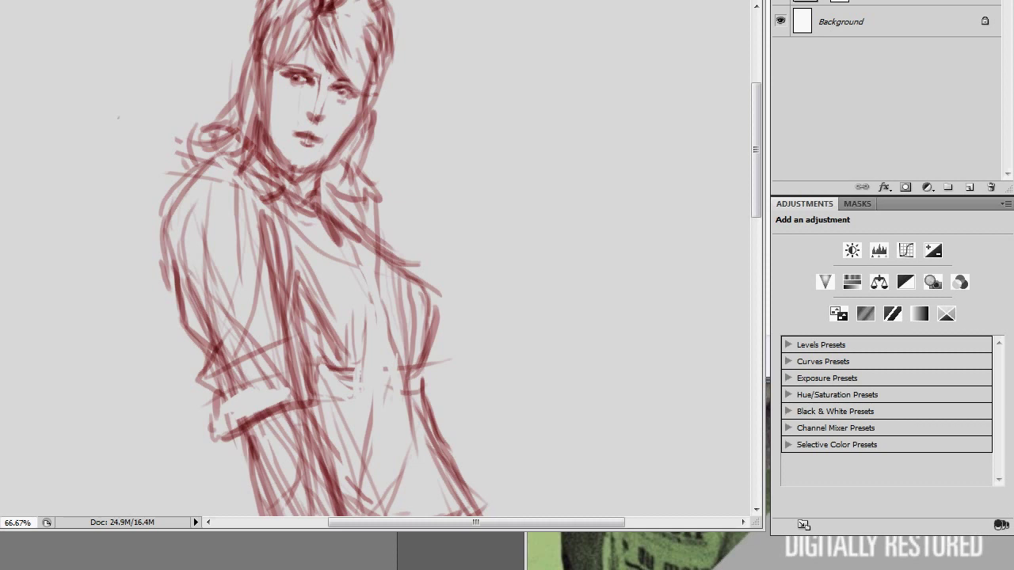
{"action": "scroll", "coordinate": [377, 258], "scroll_direction": "up", "scroll_amount": 3}
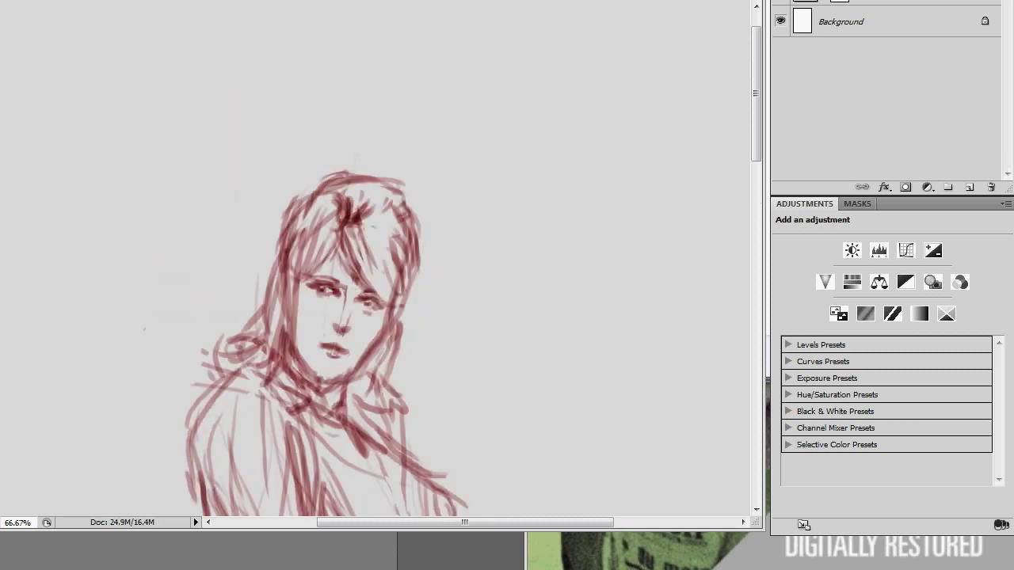
{"action": "mouse_move", "coordinate": [349, 285]}
{"action": "left_mouse_down"}
{"action": "mouse_move", "coordinate": [324, 295]}
{"action": "mouse_move", "coordinate": [333, 282]}
{"action": "left_mouse_up"}
{"action": "key", "text": "ctrl+minus"}
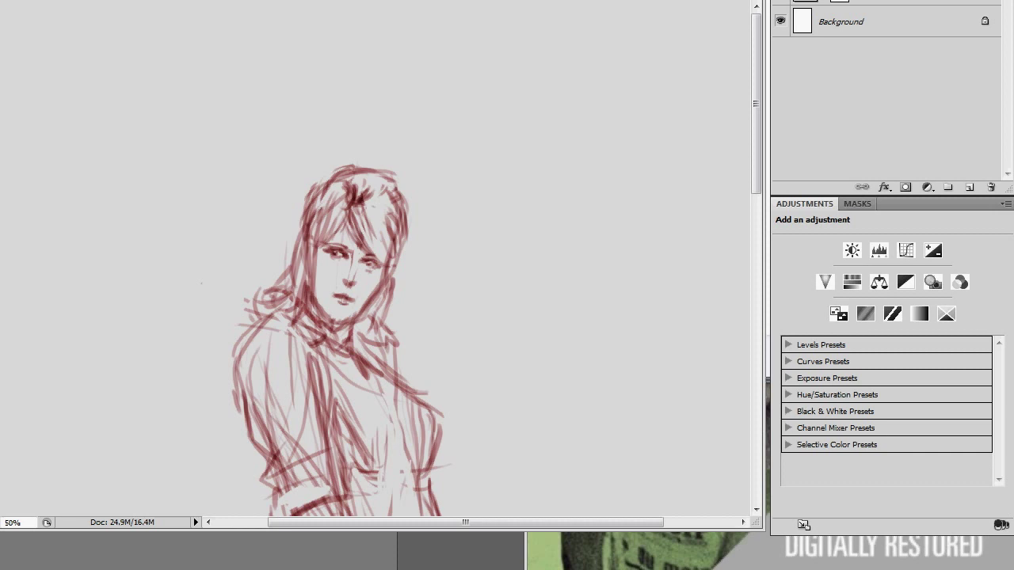
{"action": "scroll", "coordinate": [376, 261], "scroll_direction": "down", "scroll_amount": 1}
{"action": "scroll", "coordinate": [376, 262], "scroll_direction": "down", "scroll_amount": 3}
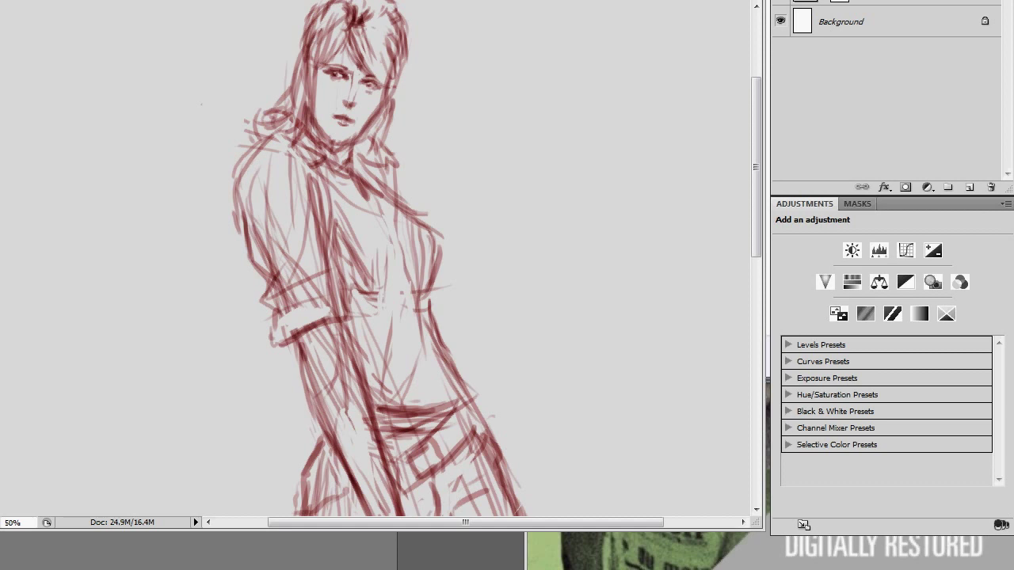
{"action": "scroll", "coordinate": [377, 261], "scroll_direction": "down", "scroll_amount": 2}
{"action": "scroll", "coordinate": [376, 262], "scroll_direction": "down", "scroll_amount": 3}
{"action": "scroll", "coordinate": [376, 261], "scroll_direction": "down", "scroll_amount": 2}
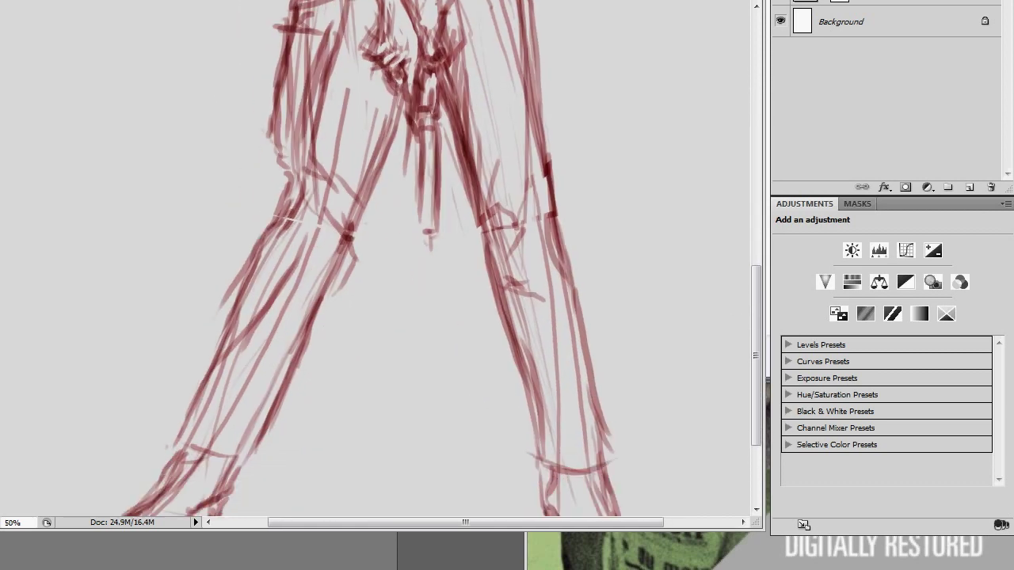
{"action": "scroll", "coordinate": [376, 262], "scroll_direction": "down", "scroll_amount": 2}
{"action": "scroll", "coordinate": [376, 262], "scroll_direction": "down", "scroll_amount": 2}
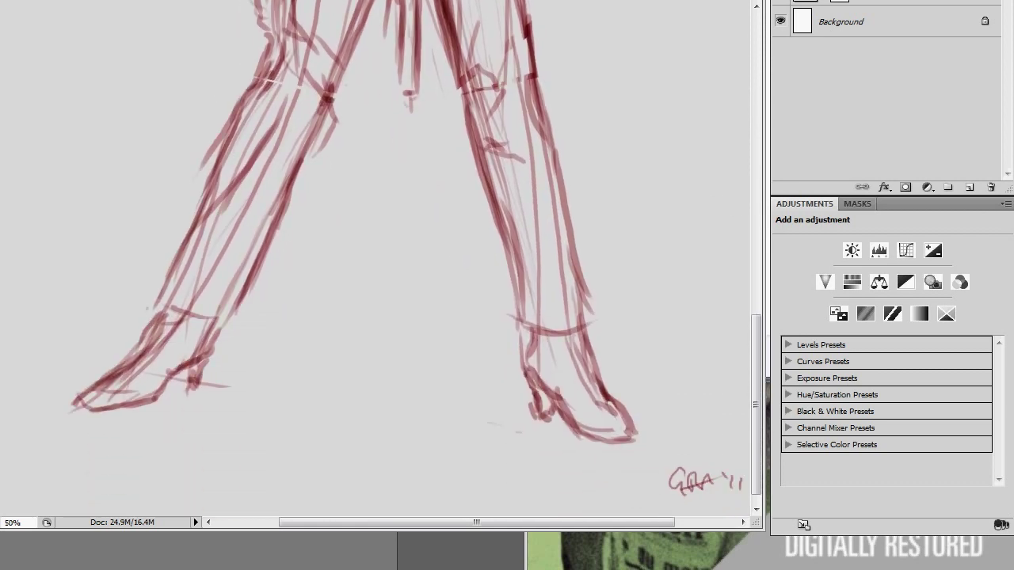
{"action": "scroll", "coordinate": [376, 262], "scroll_direction": "up", "scroll_amount": 2}
{"action": "scroll", "coordinate": [376, 261], "scroll_direction": "up", "scroll_amount": 4}
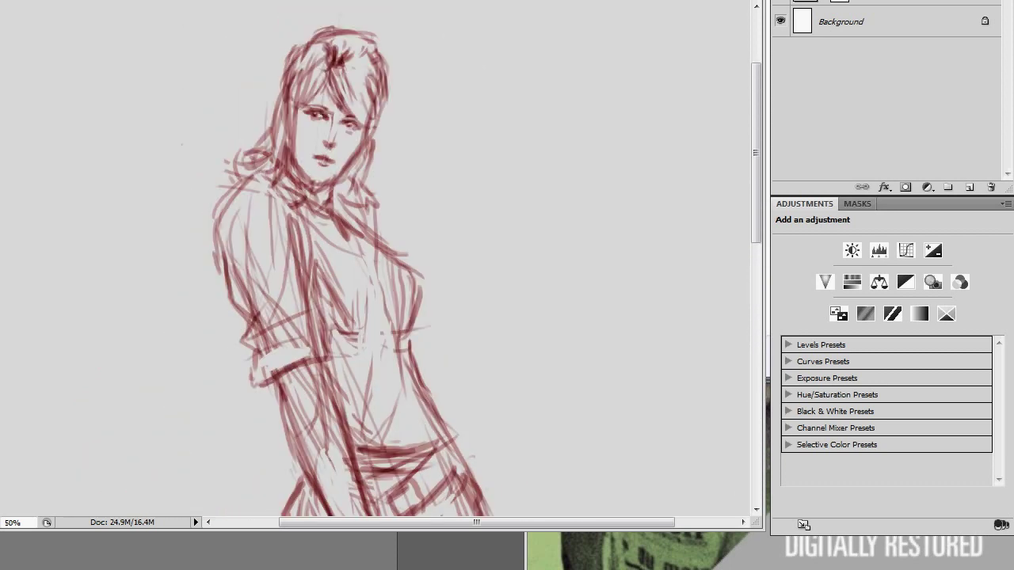
{"action": "scroll", "coordinate": [376, 262], "scroll_direction": "up", "scroll_amount": 2}
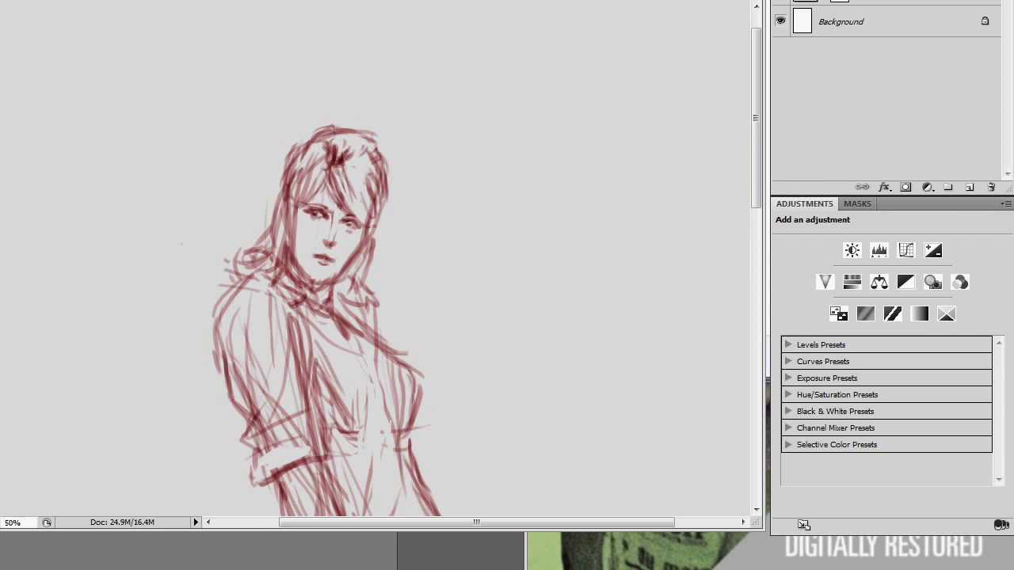
{"action": "key", "text": "ctrl+plus"}
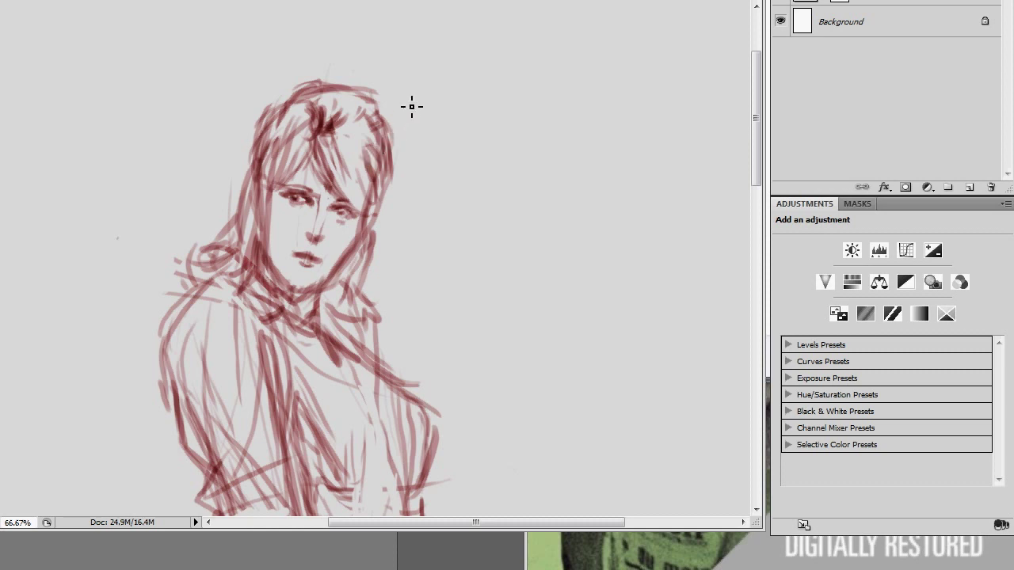
{"action": "key", "text": "ctrl+minus"}
{"action": "key", "text": "ctrl+minus"}
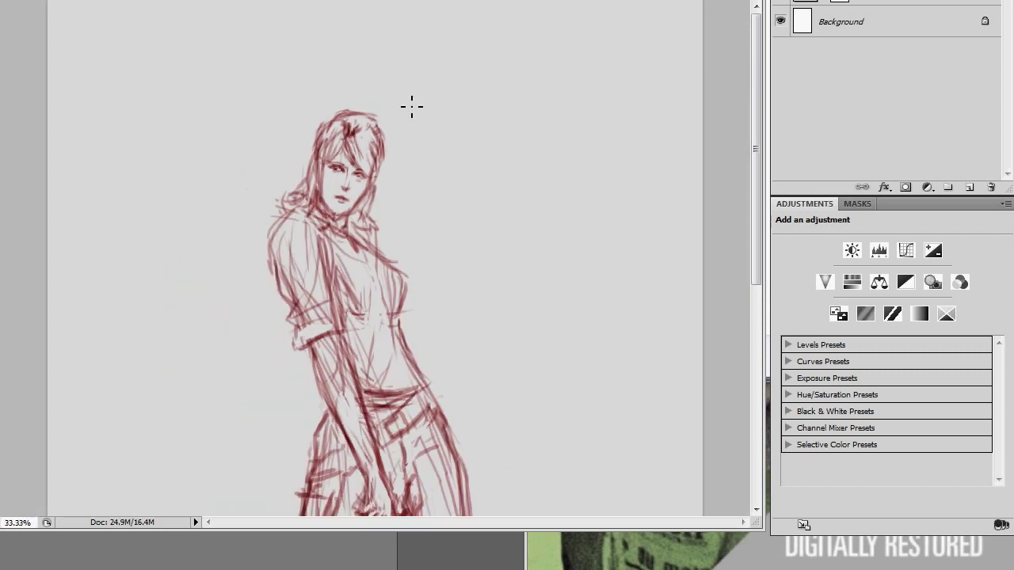
{"action": "key", "text": "ctrl+minus"}
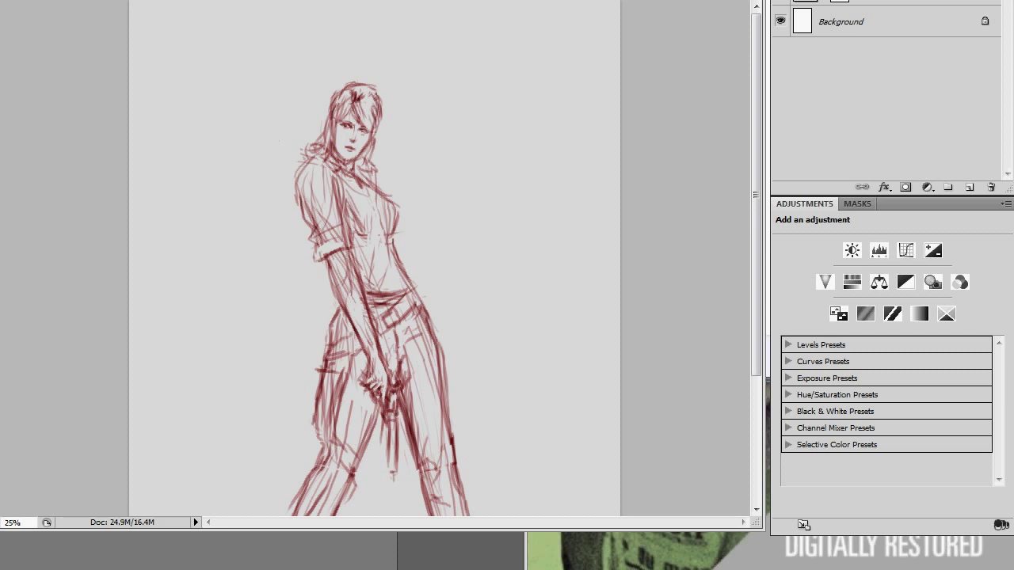
{"action": "scroll", "coordinate": [379, 293], "scroll_direction": "down", "scroll_amount": 1}
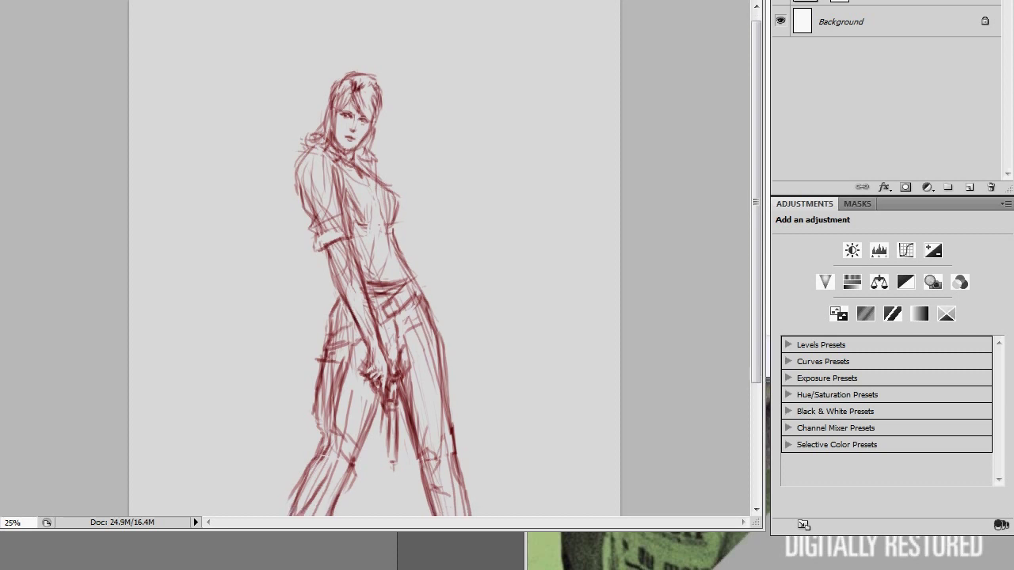
{"action": "scroll", "coordinate": [374, 258], "scroll_direction": "down", "scroll_amount": 3}
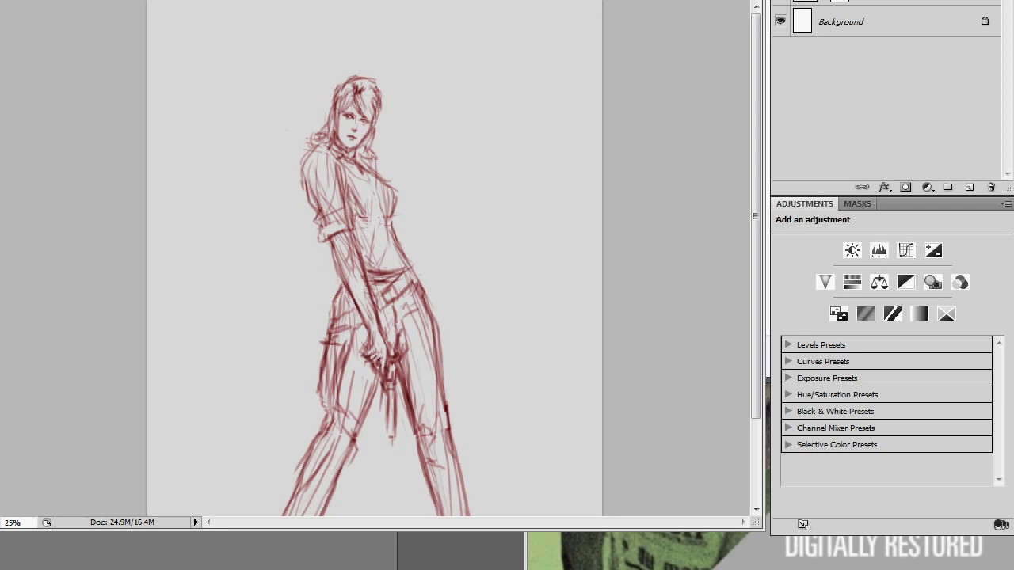
{"action": "key", "text": "ctrl+minus"}
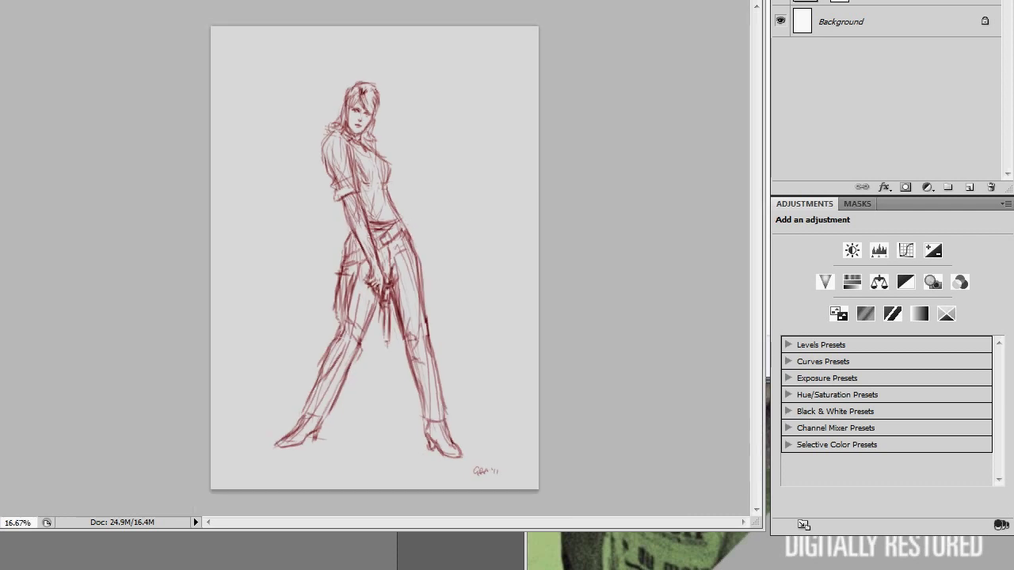